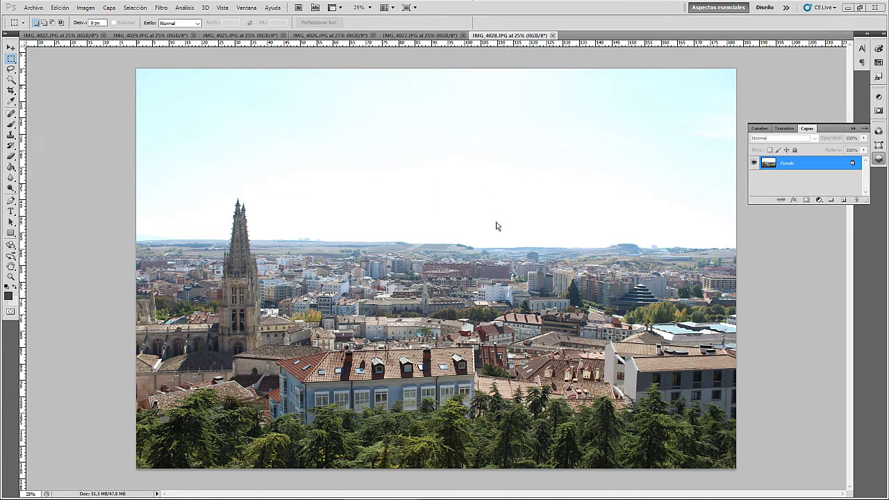
Collapse the Layers panel and review photos IMG_4022, 4029, 4025, 4026, 4027 and 4028.
click(878, 163)
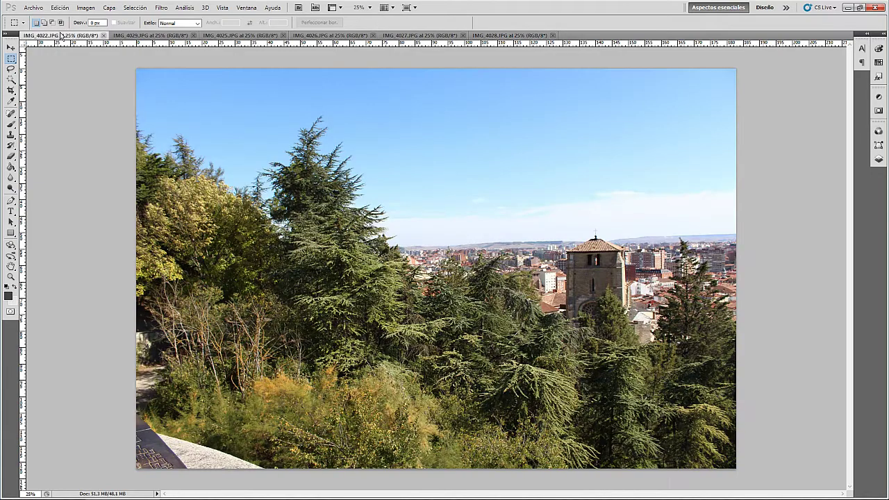
click(70, 35)
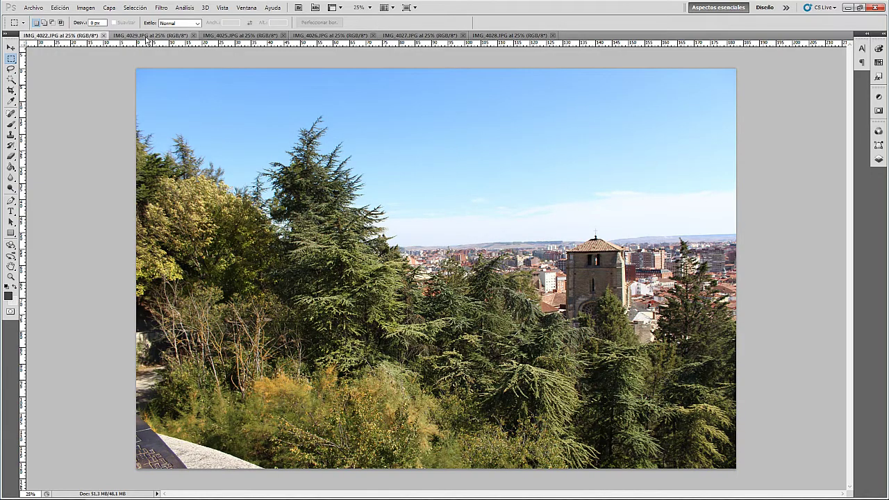
click(149, 35)
click(236, 36)
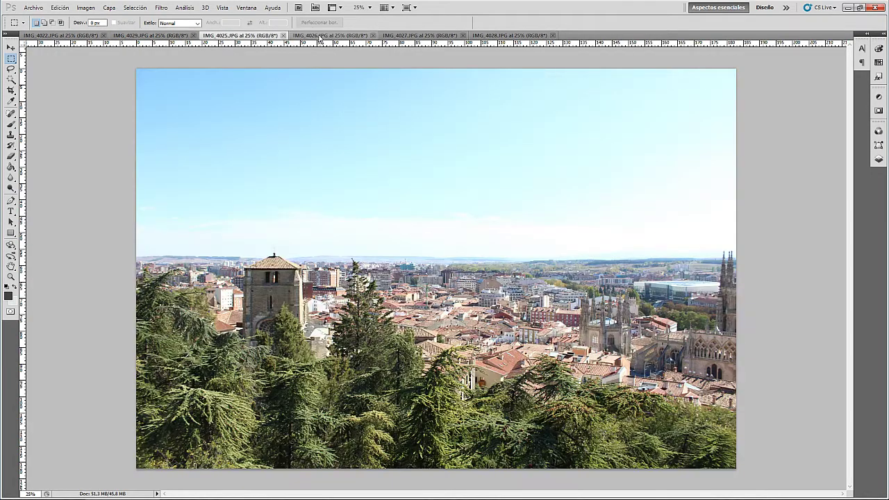
click(337, 35)
click(410, 35)
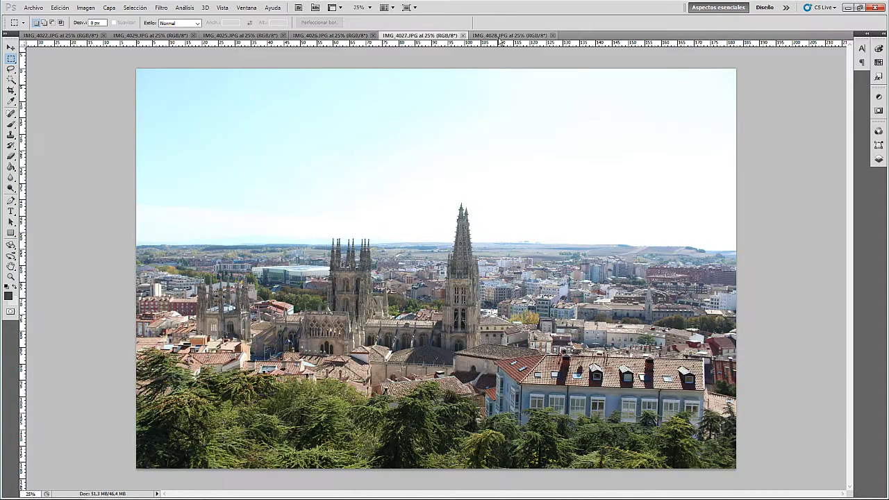
click(503, 35)
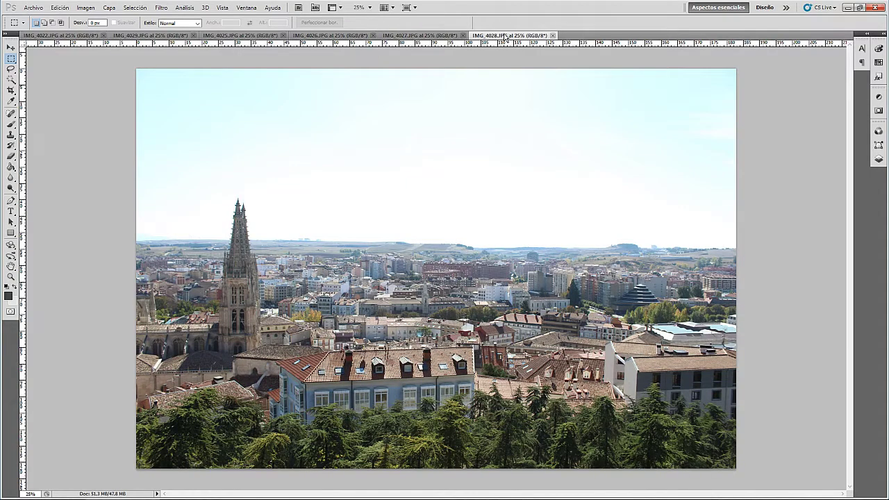
Step back through the photos from IMG_4027 to IMG_4022.
click(419, 36)
click(333, 36)
click(233, 36)
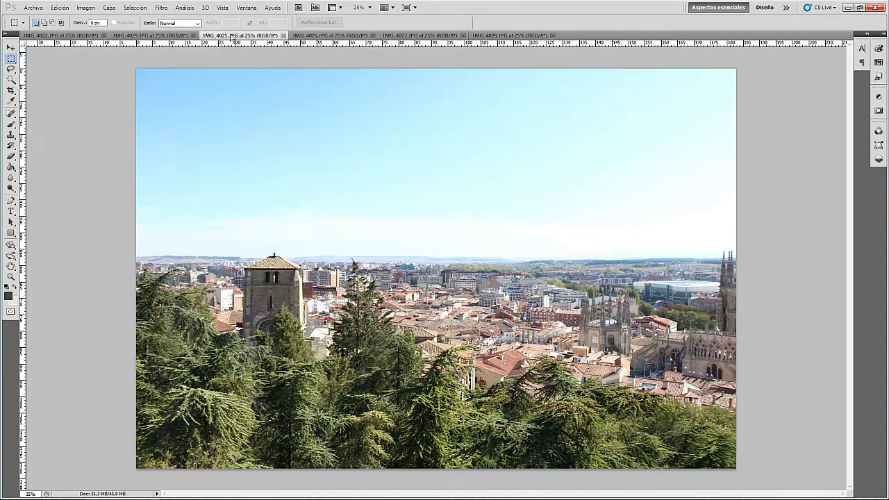
click(150, 36)
click(76, 35)
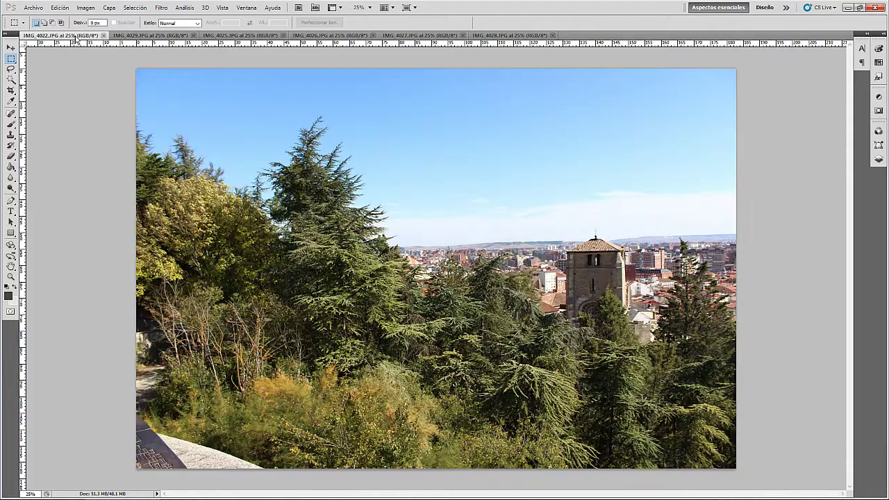
Review IMG_4029 through IMG_4028 again, pick the Move tool, and return to IMG_4022.
click(127, 36)
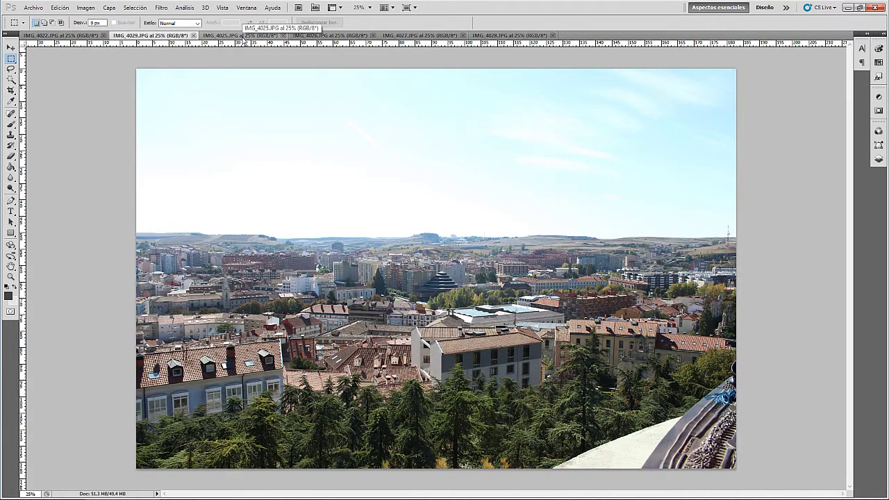
click(243, 36)
click(330, 36)
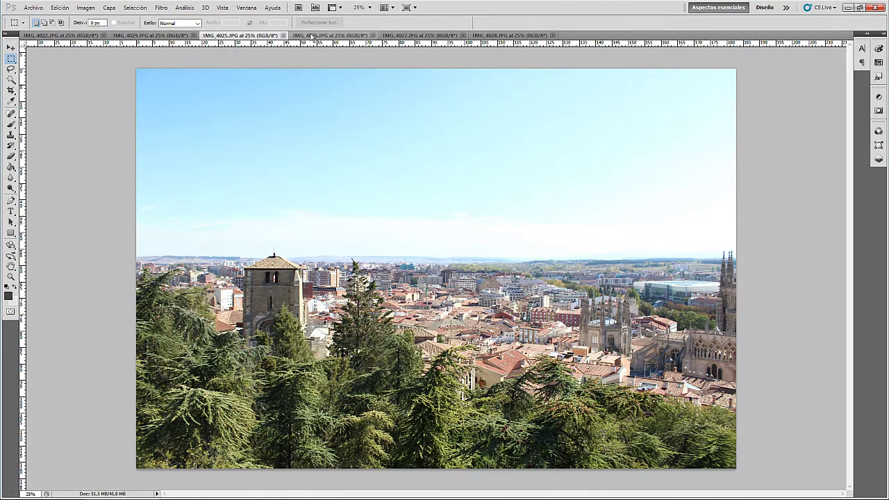
click(415, 35)
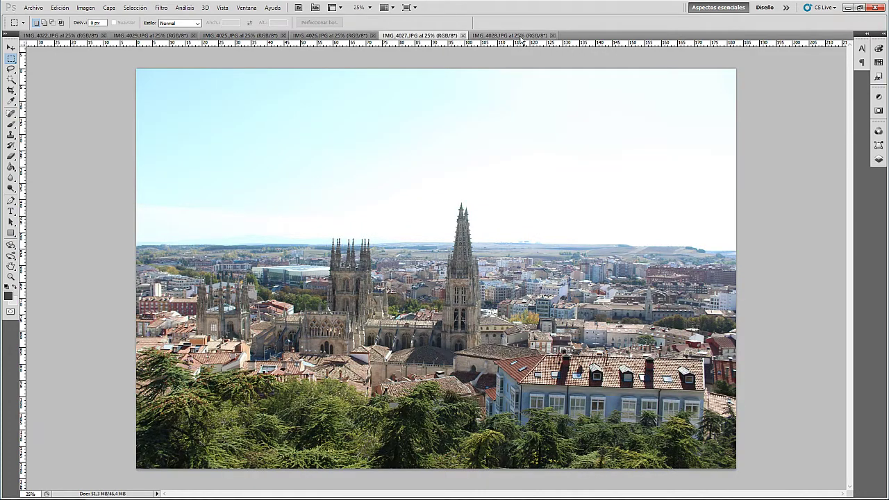
click(522, 37)
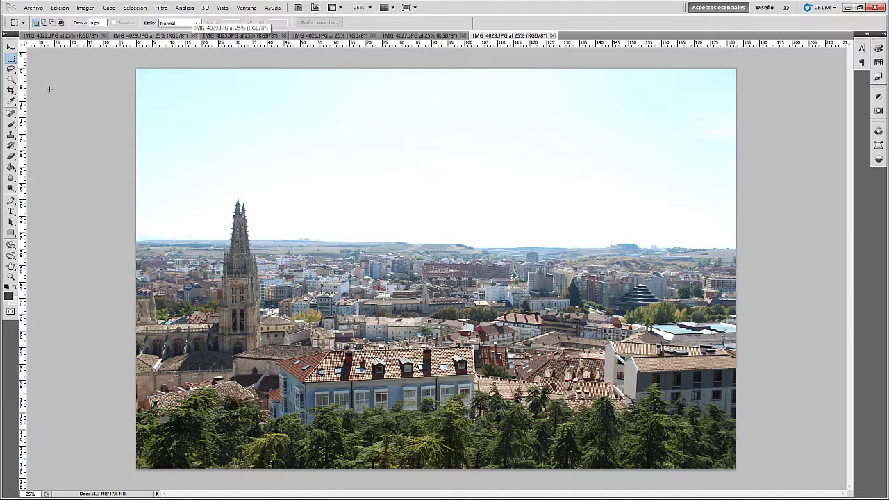
click(11, 47)
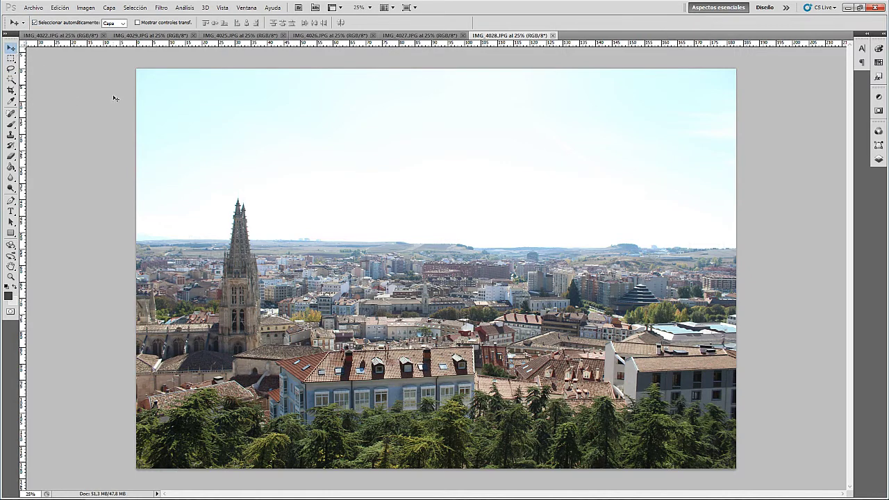
click(73, 35)
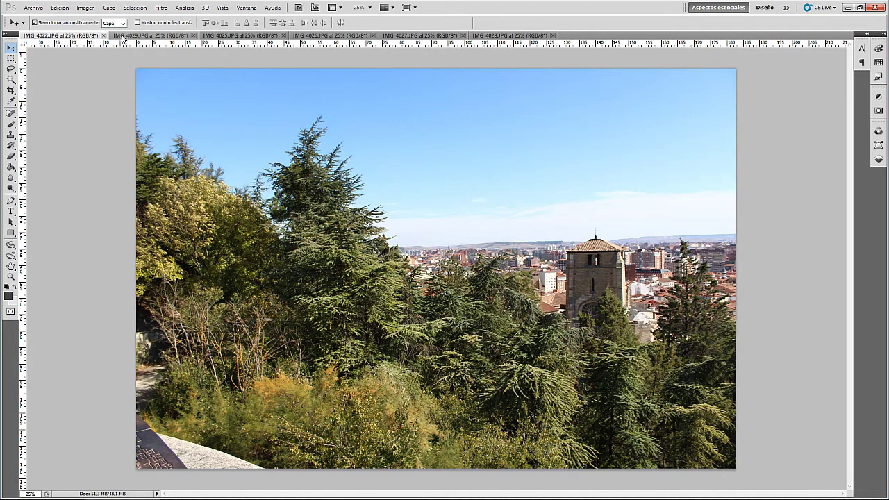
Start Photomerge with all six open photos as sources and the Collage layout.
click(33, 8)
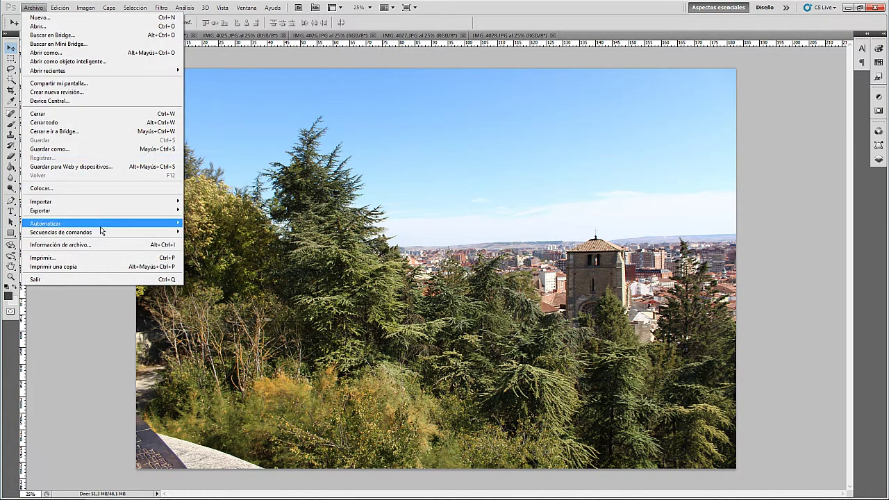
mouse_move(46, 223)
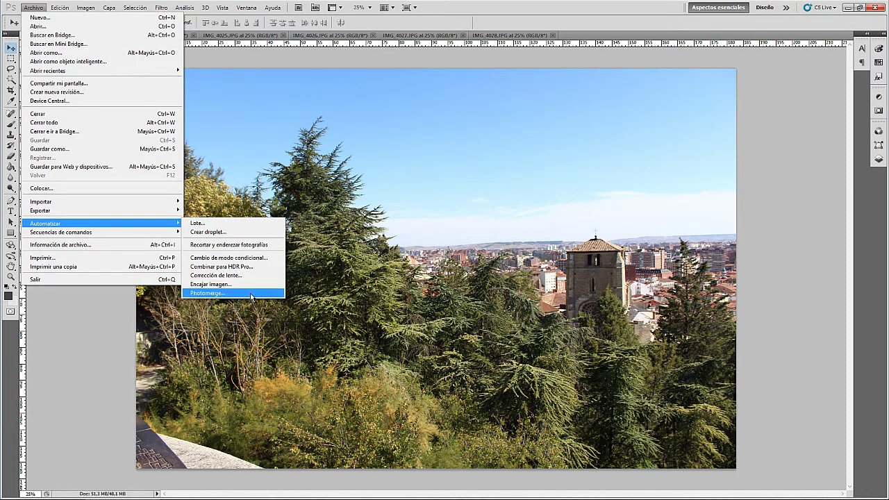
click(249, 294)
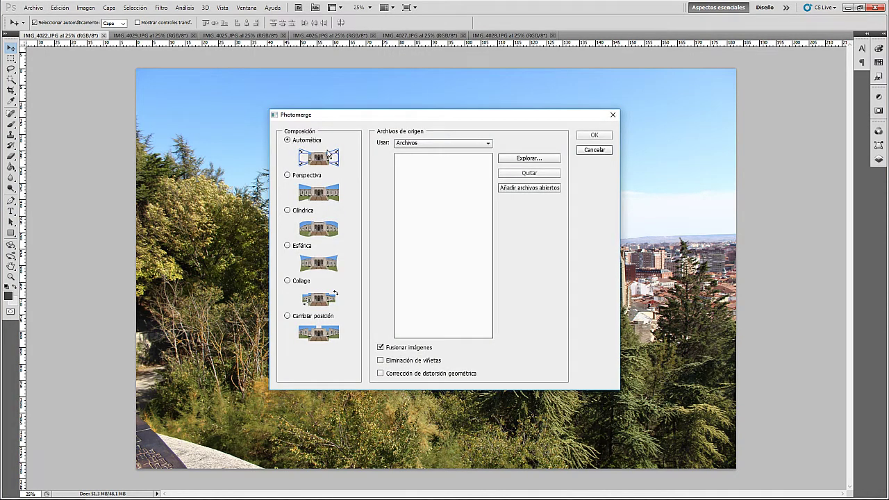
click(522, 189)
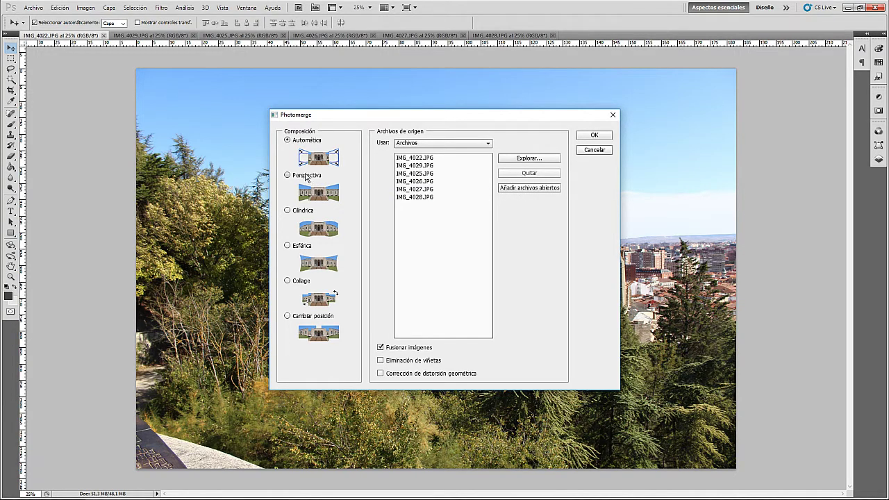
click(288, 281)
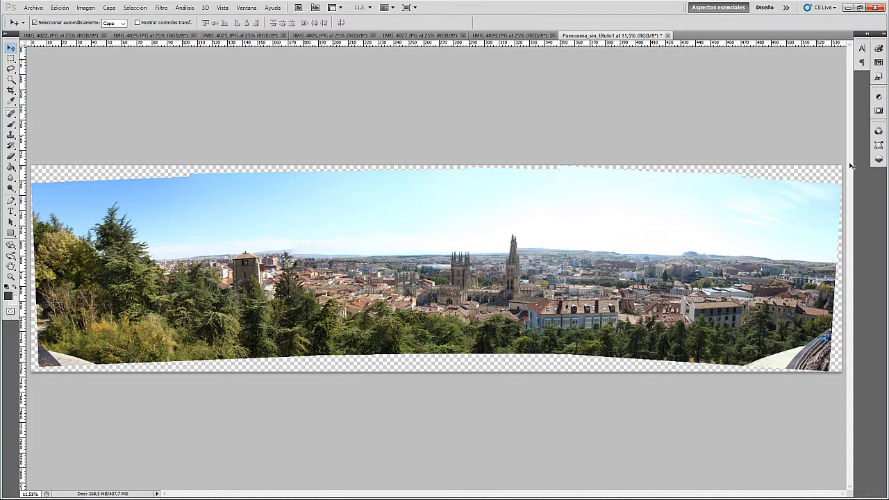
click(878, 159)
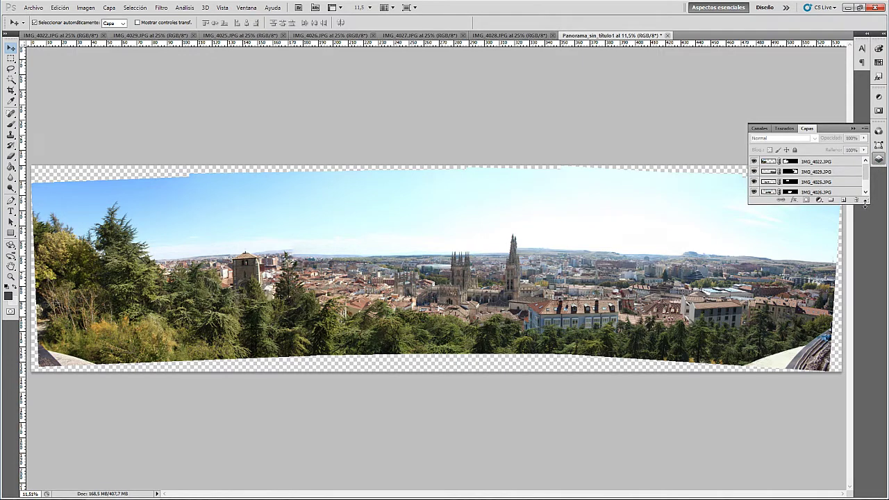
drag(865, 202, 862, 254)
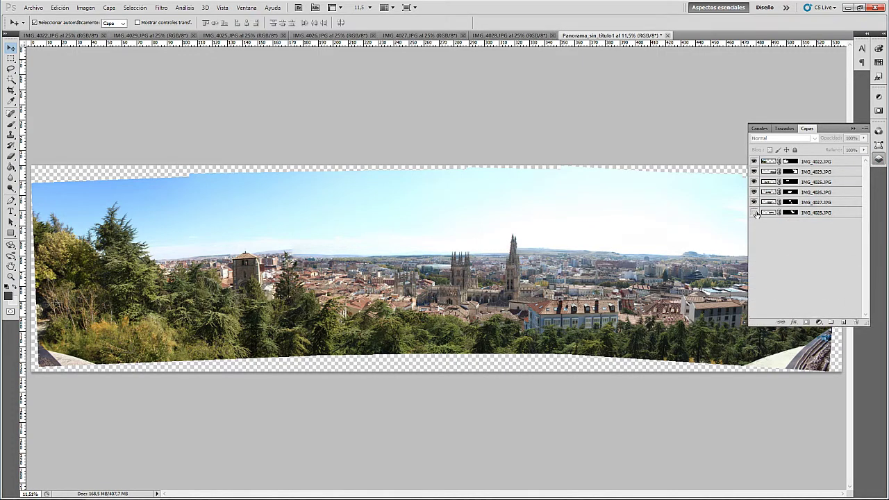
drag(756, 213, 753, 161)
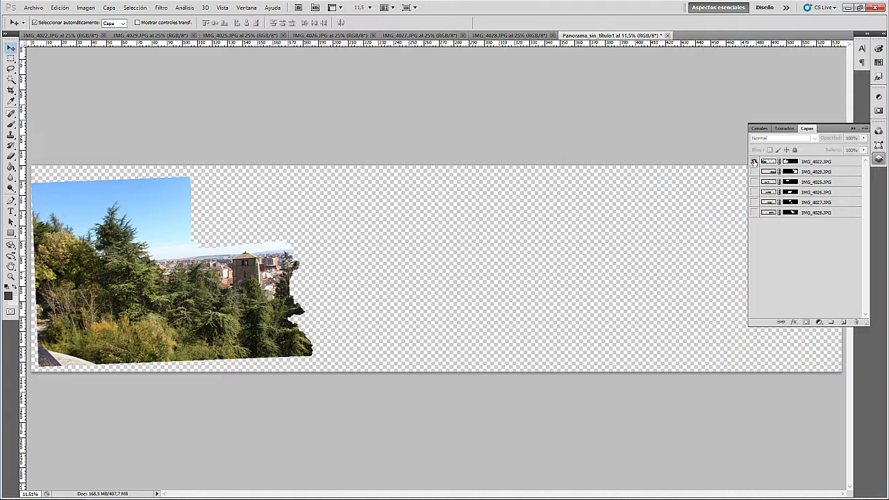
click(754, 171)
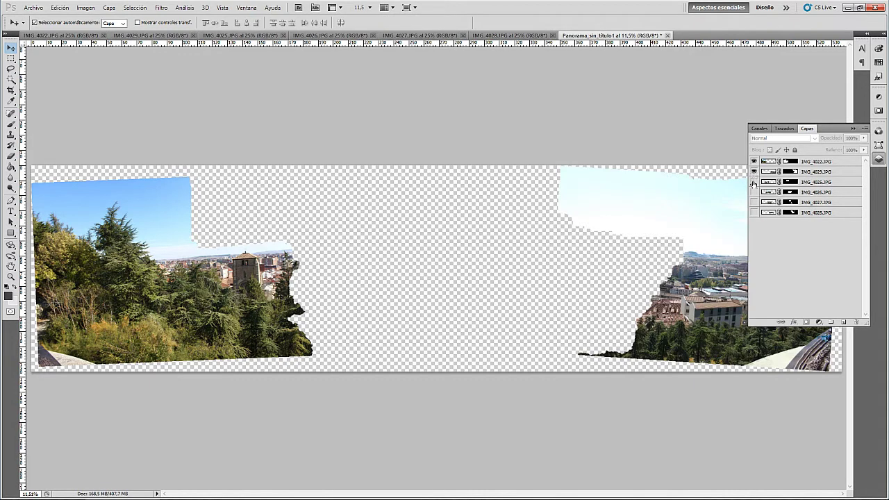
click(753, 182)
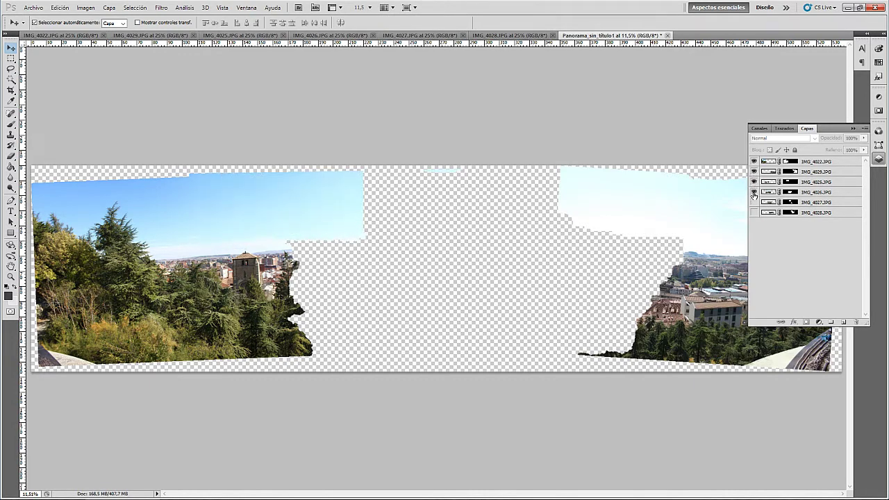
click(753, 193)
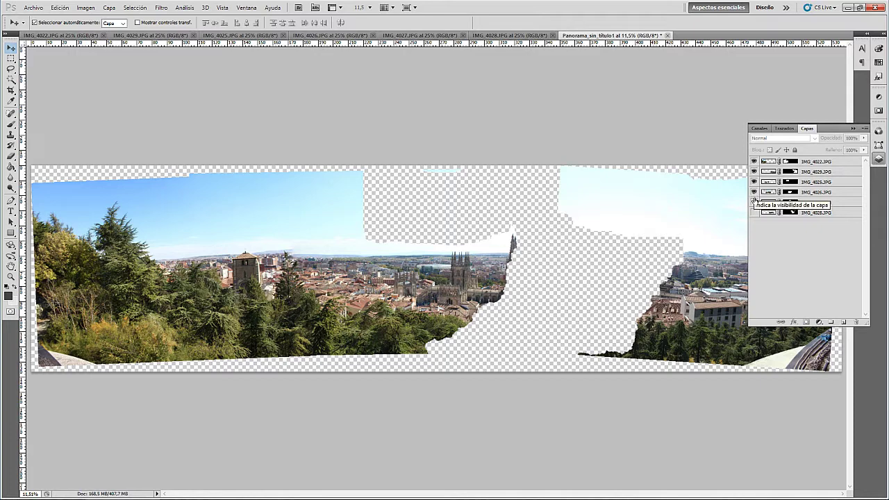
click(754, 202)
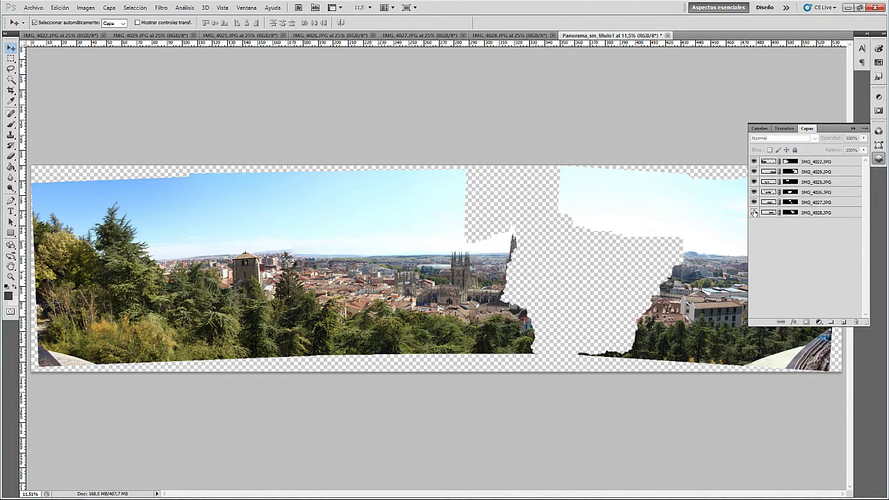
click(753, 213)
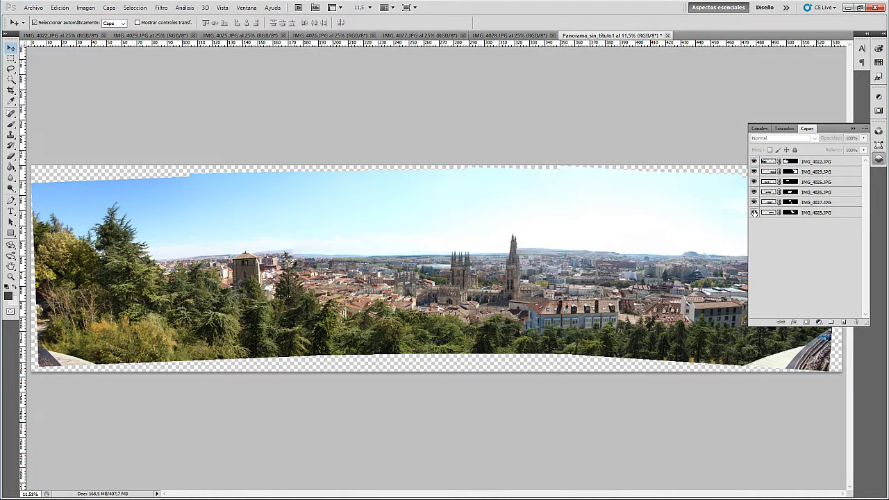
click(878, 159)
Crop the whole panorama just inside its ragged bottom, right and left transparent edges.
key(ctrl+minus)
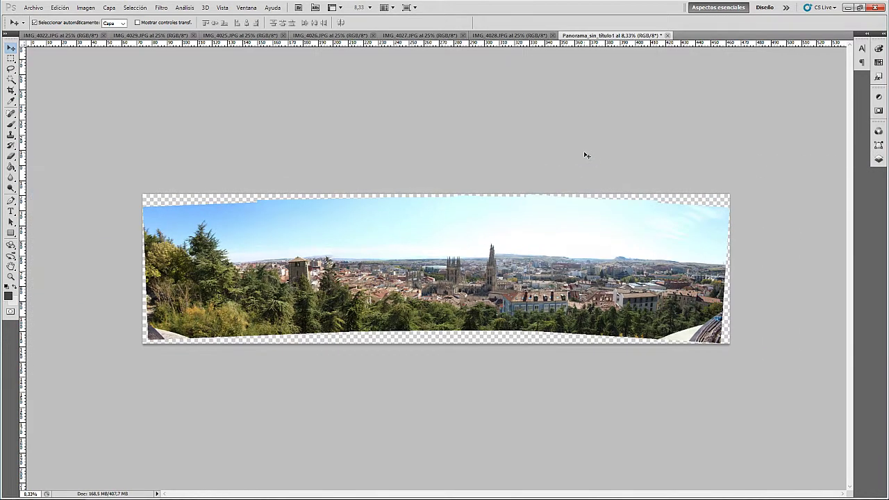
key(c)
drag(107, 162, 757, 398)
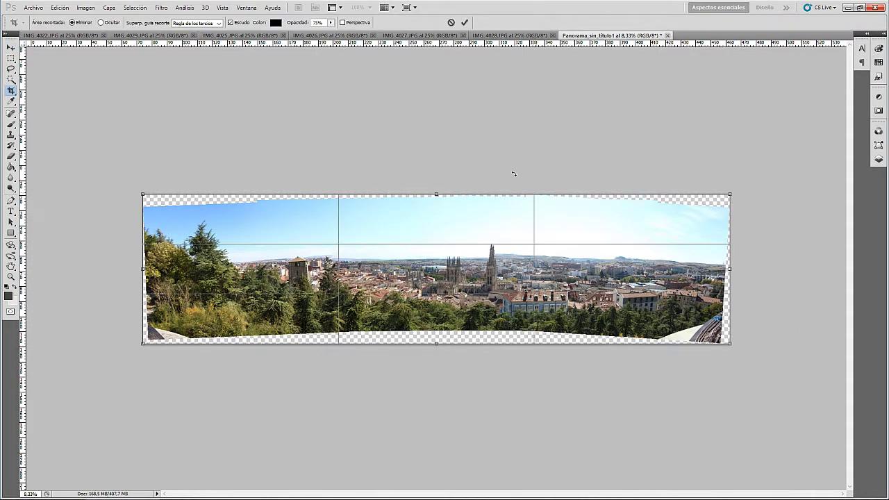
key(shift+Down)
key(shift+Down)
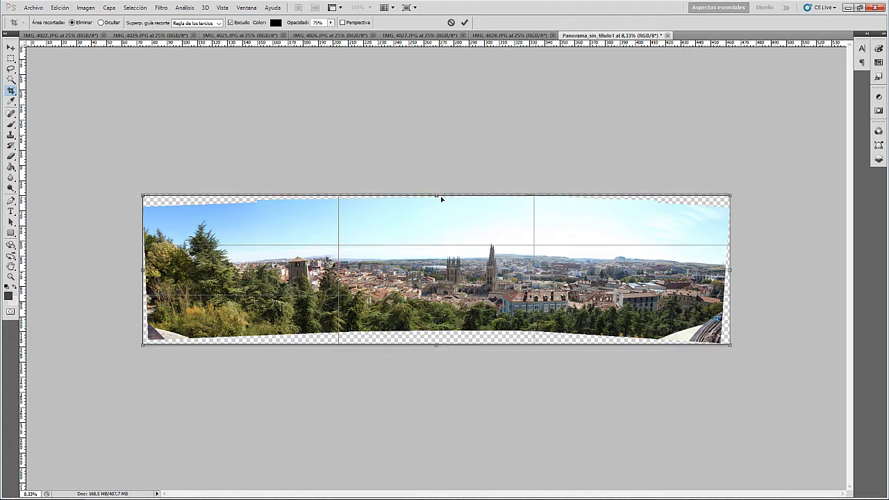
key(shift+Down)
key(shift+Down)
key(shift+Down)
key(shift+Down)
key(shift+Down)
key(shift+Down)
key(shift+Down)
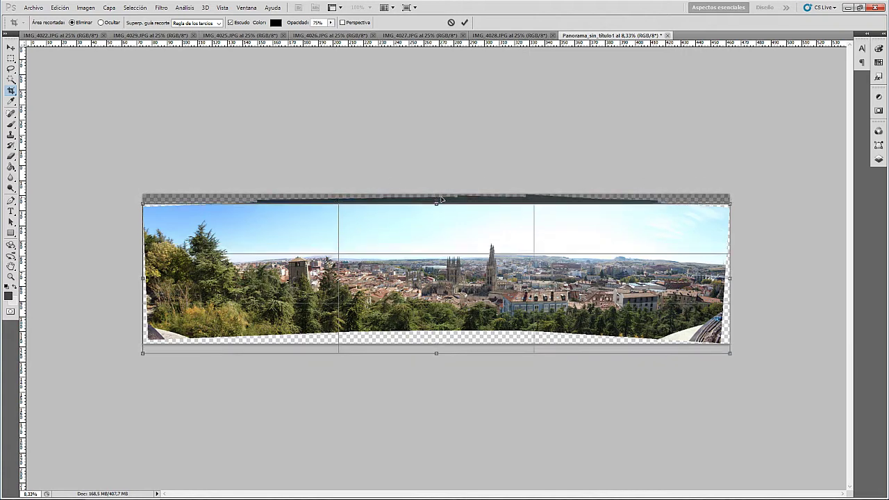
key(shift+Down)
key(shift+Down)
key(shift+Down)
key(shift+Down)
key(shift+Down)
key(shift+Down)
key(shift+Down)
key(shift+Down)
key(shift+Down)
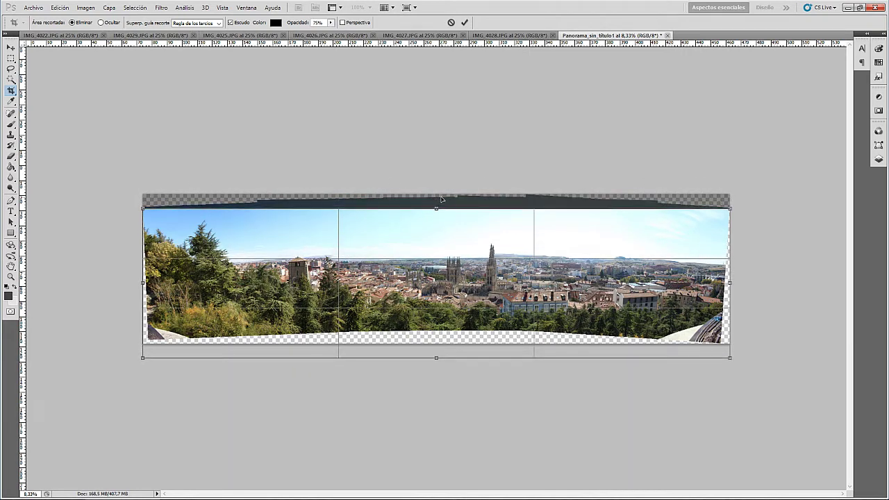
drag(436, 358, 436, 326)
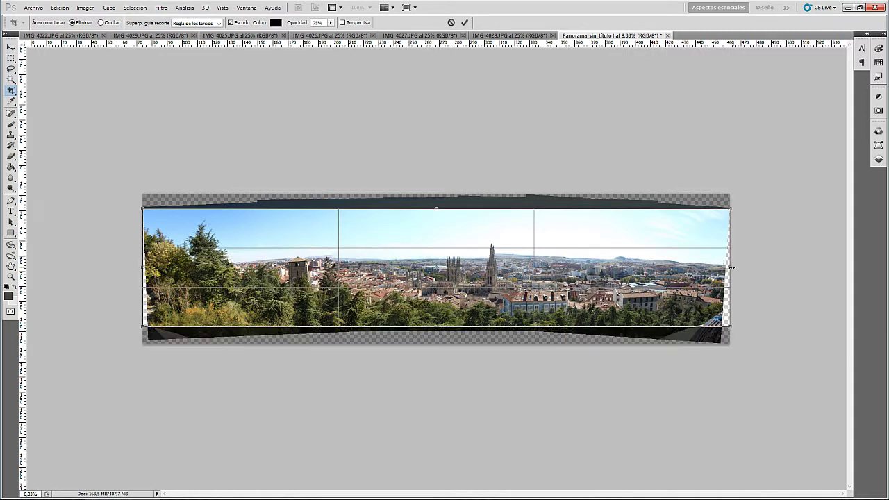
drag(731, 267, 720, 267)
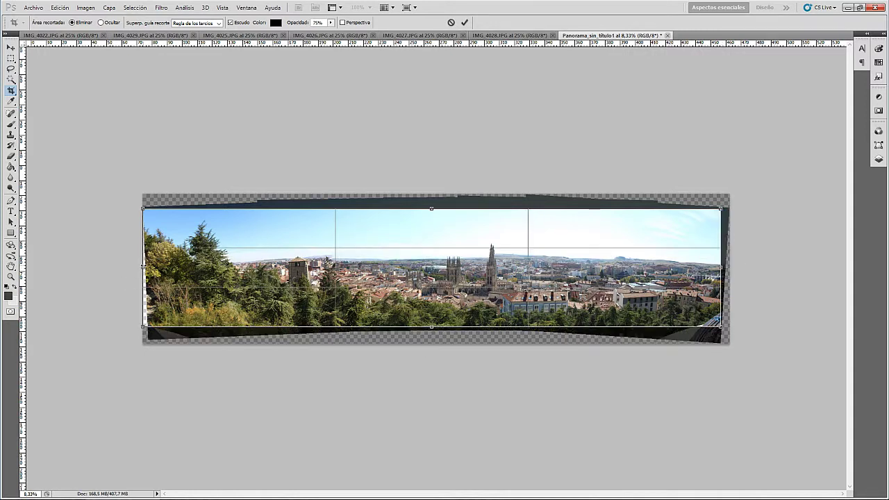
drag(143, 267, 148, 266)
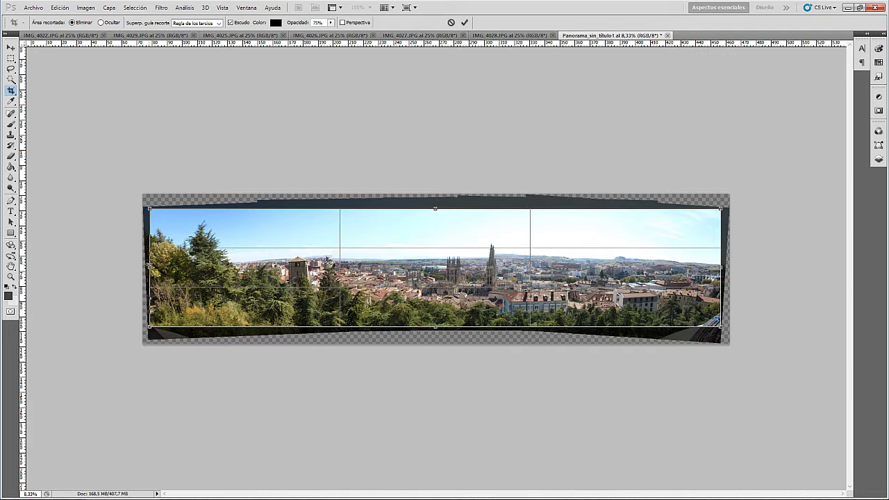
key(Return)
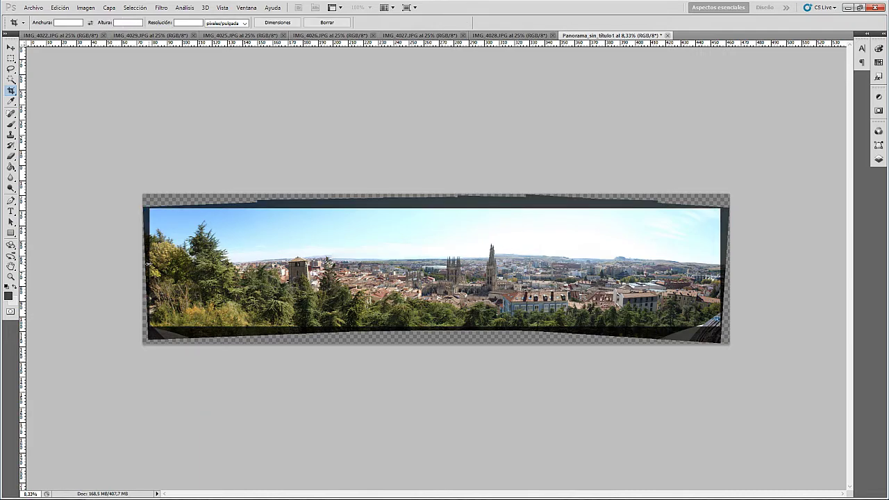
key(ctrl+plus)
key(ctrl+plus)
key(ctrl+plus)
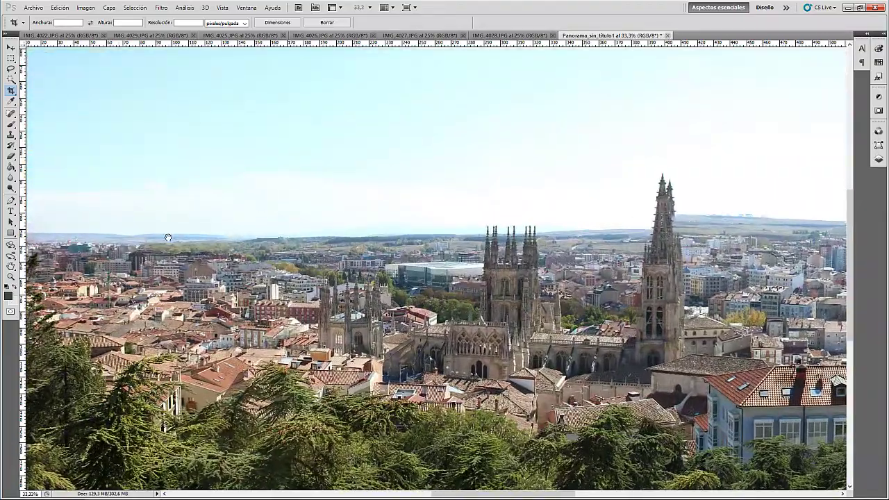
key(ctrl+plus)
drag(254, 306, 353, 270)
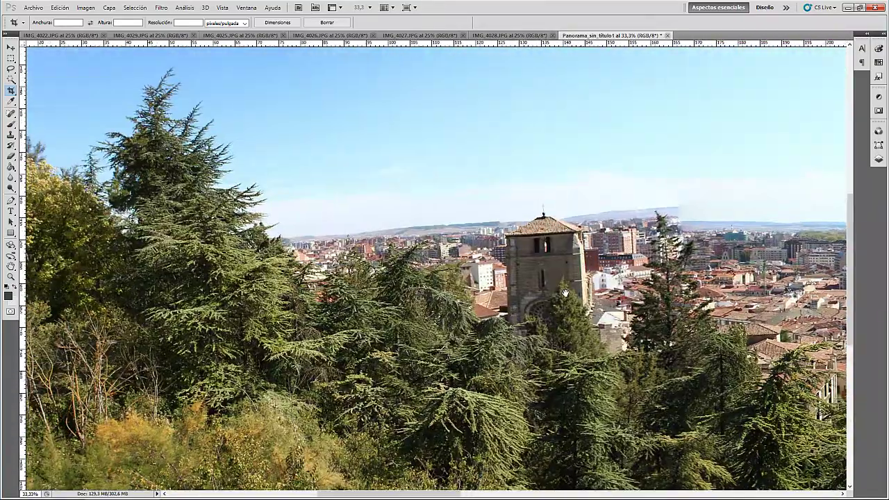
key(ctrl+plus)
key(ctrl+plus)
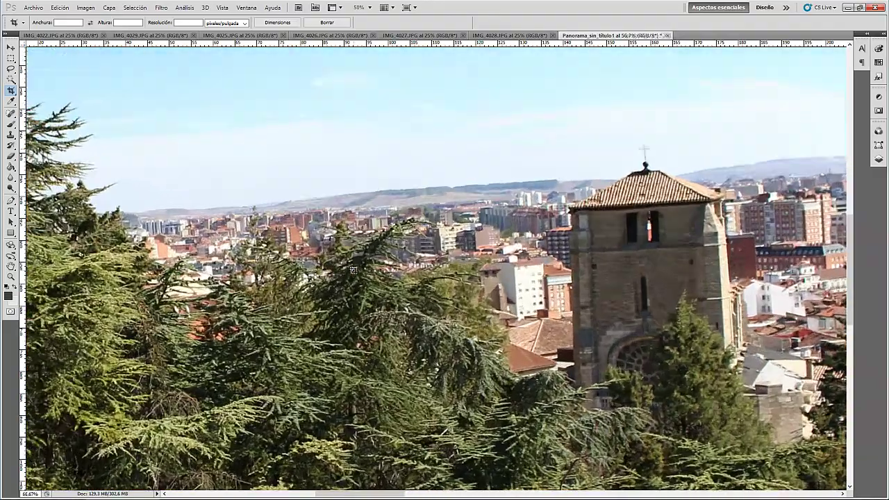
key(ctrl+plus)
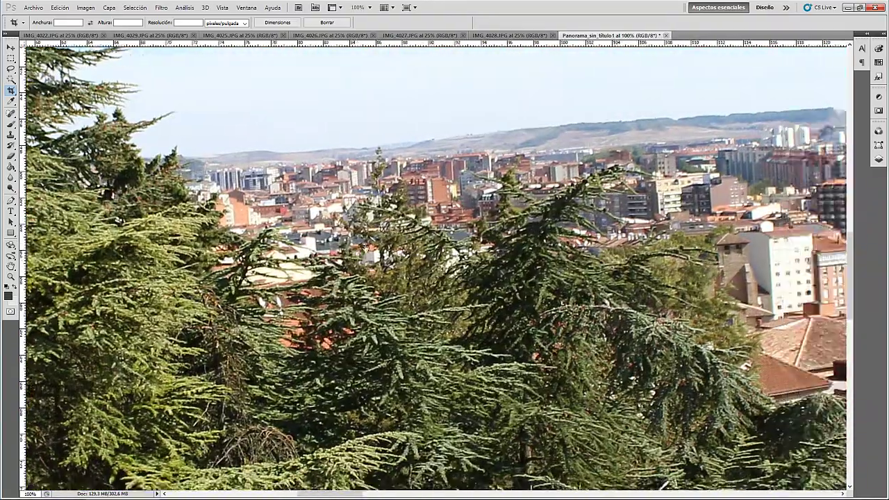
drag(192, 271, 354, 262)
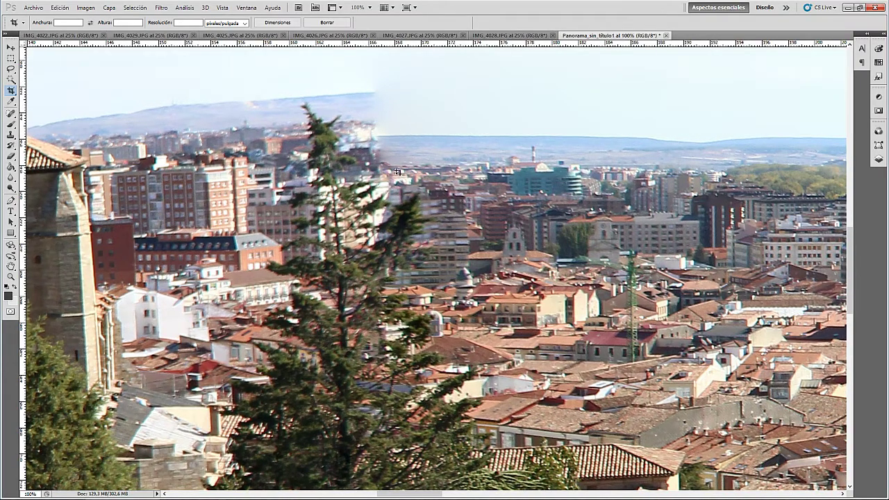
key(ctrl+minus)
key(ctrl+minus)
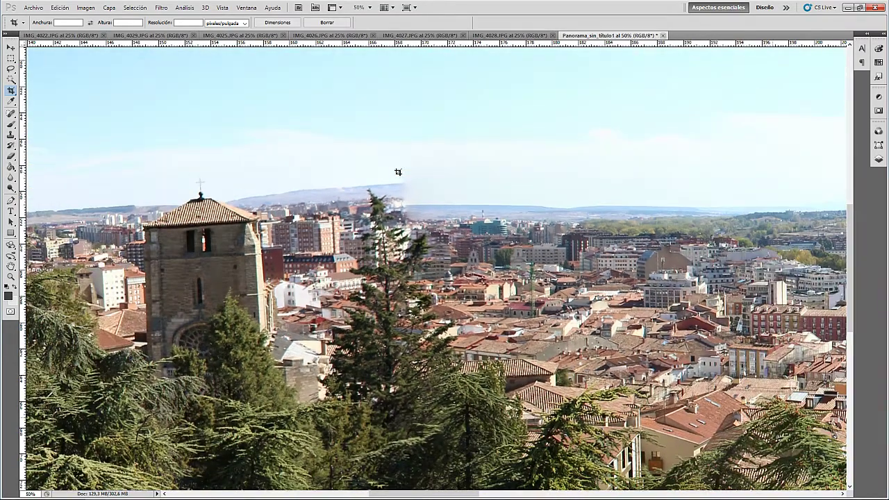
key(ctrl+plus)
key(ctrl+plus)
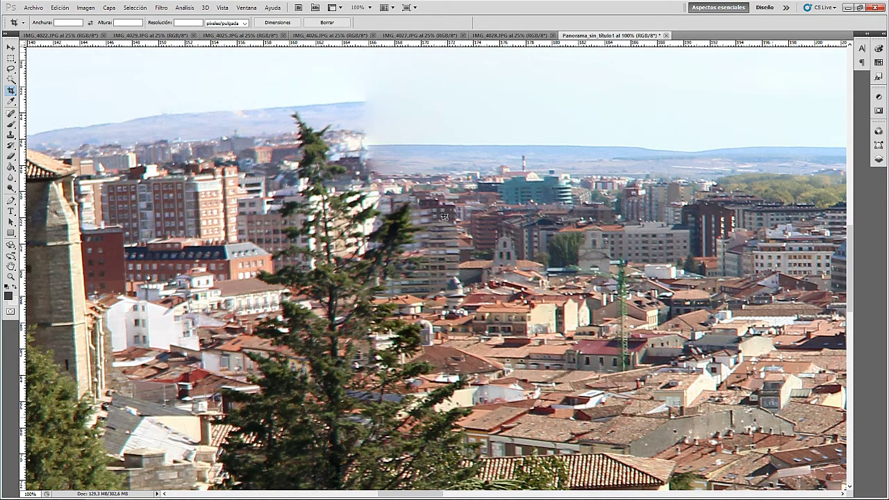
key(ctrl+minus)
key(ctrl+minus)
key(ctrl+minus)
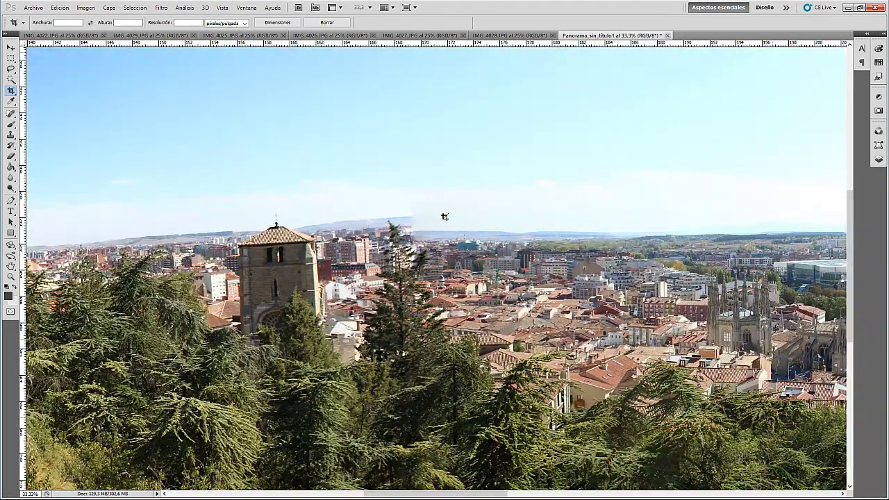
key(ctrl+minus)
scroll(411, 292, right, 3)
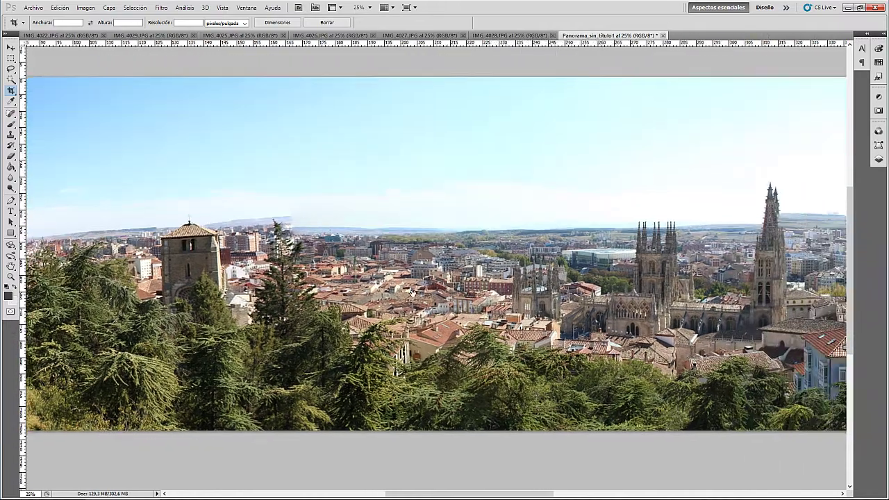
drag(412, 293, 397, 292)
mouse_move(541, 272)
mouse_down()
mouse_move(441, 265)
mouse_move(465, 261)
mouse_up()
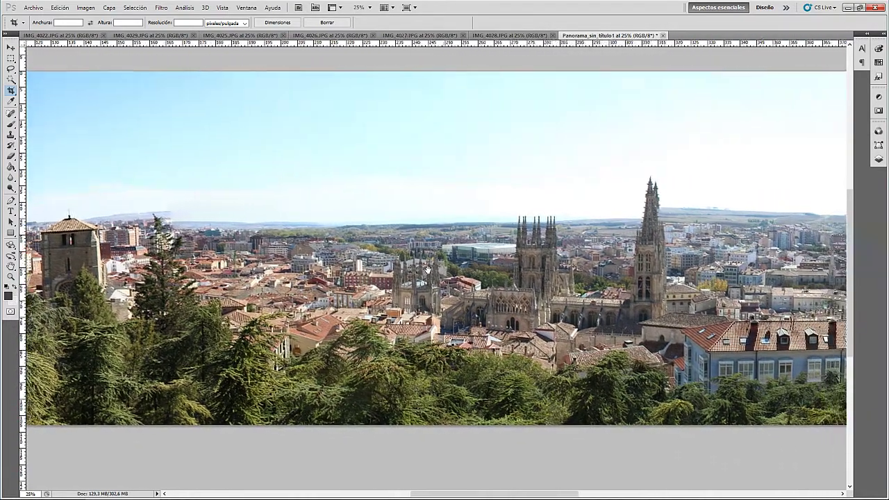
mouse_move(597, 260)
mouse_down()
mouse_move(532, 258)
mouse_move(555, 256)
mouse_up()
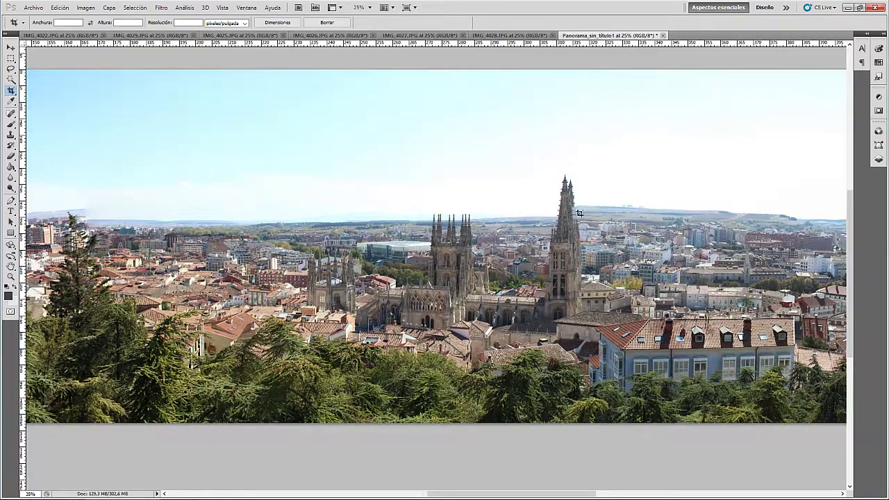
key(ctrl+plus)
key(ctrl+plus)
key(ctrl+plus)
drag(616, 220, 304, 300)
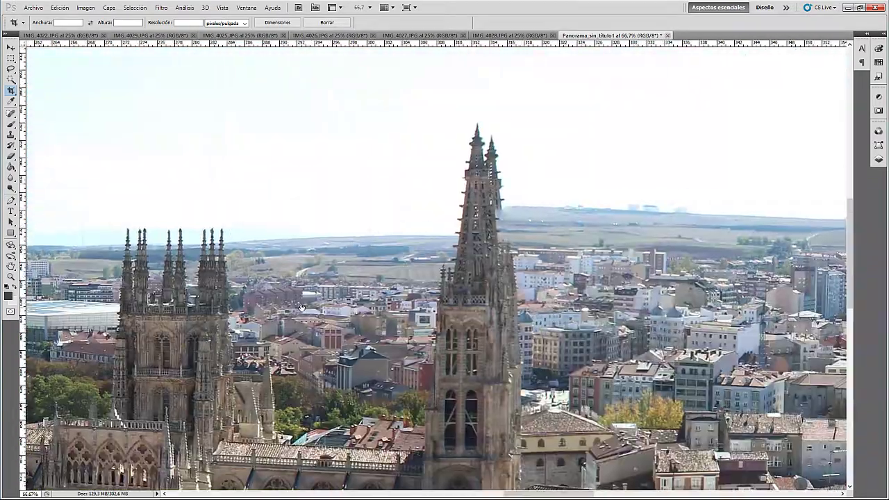
drag(503, 198, 371, 198)
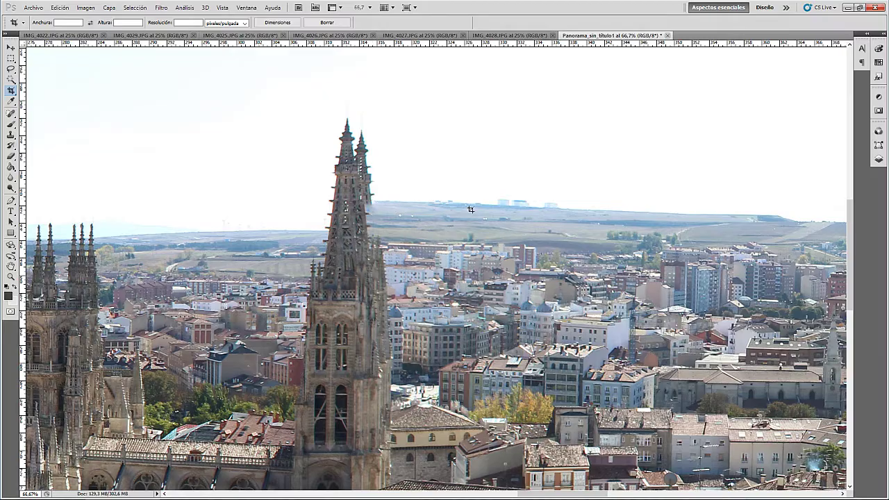
key(ctrl+minus)
key(ctrl+minus)
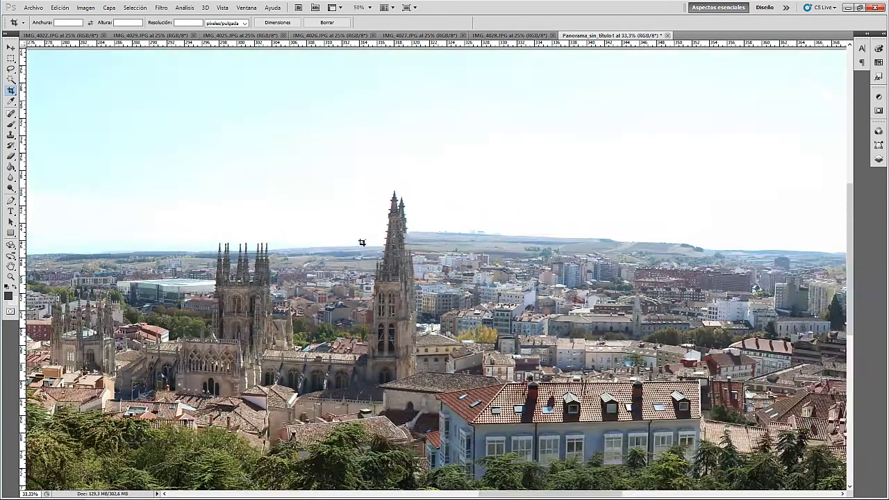
drag(362, 243, 203, 160)
drag(416, 243, 381, 236)
drag(542, 243, 378, 264)
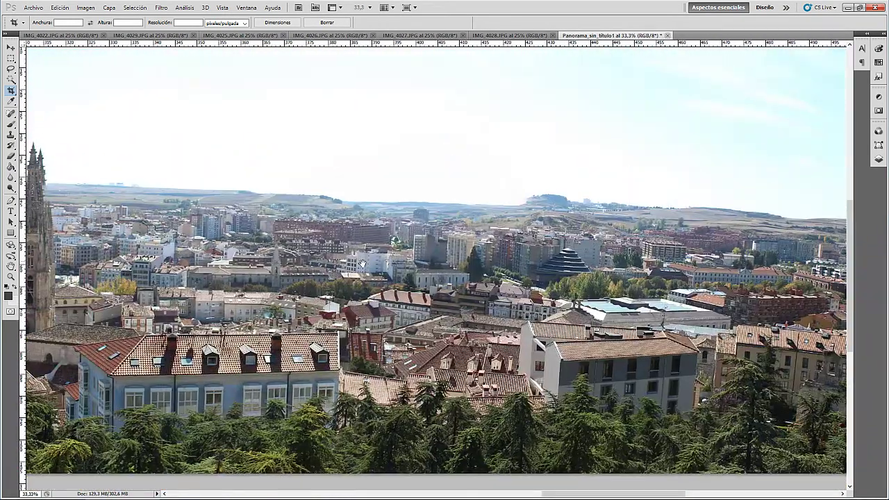
mouse_move(608, 229)
mouse_down()
mouse_move(378, 263)
mouse_move(410, 288)
mouse_up()
key(ctrl+minus)
key(ctrl+minus)
key(ctrl+minus)
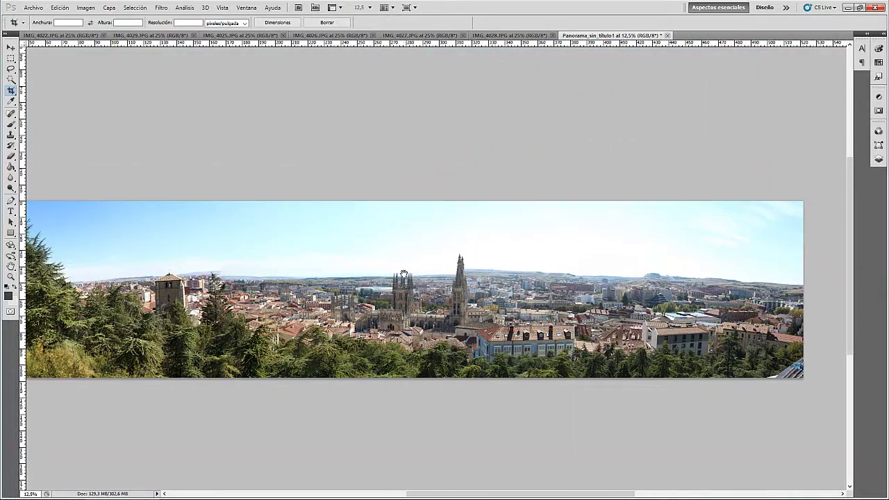
key(ctrl+minus)
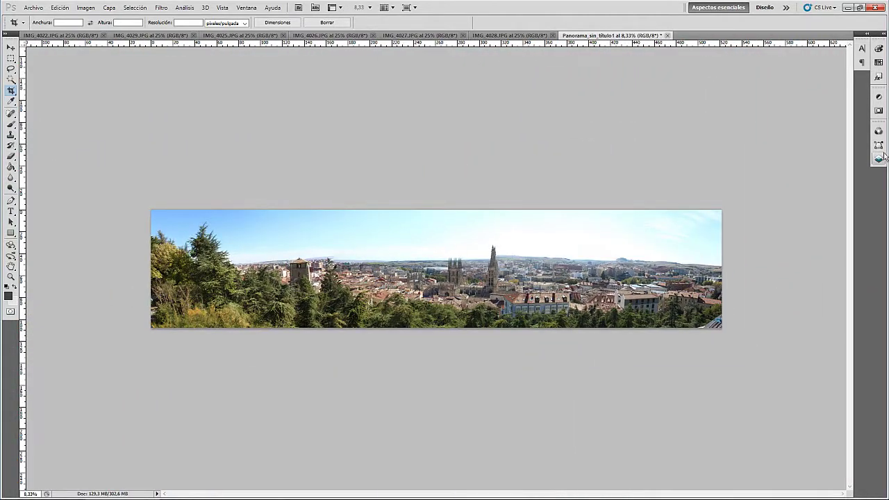
Flatten the six photo layers into a single image.
click(879, 159)
click(864, 131)
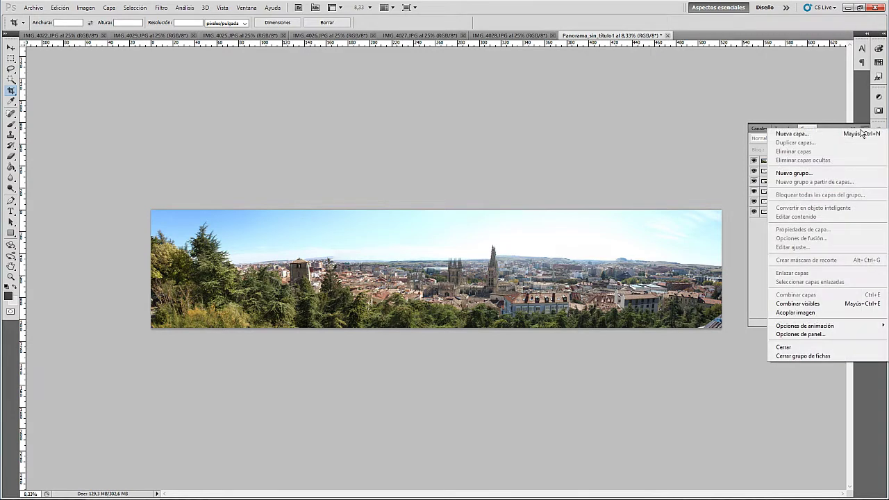
click(797, 312)
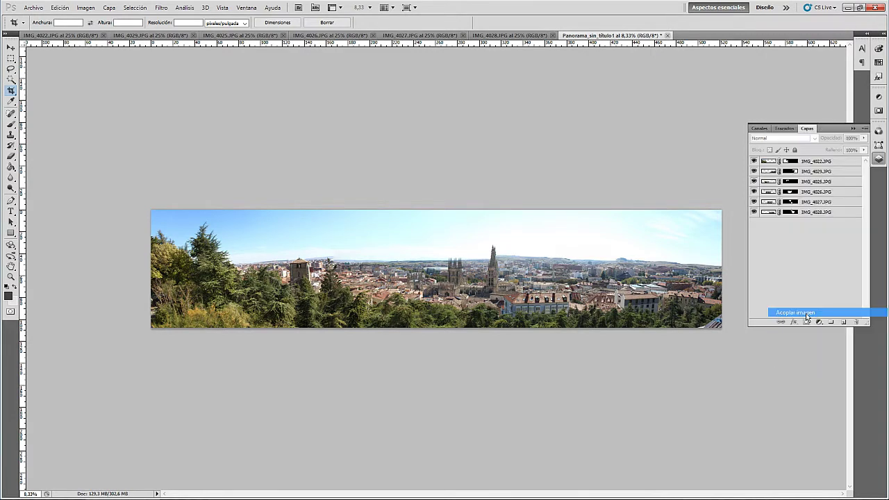
Convert the background layer into Capa 0 and select the Move tool.
double_click(799, 163)
key(Return)
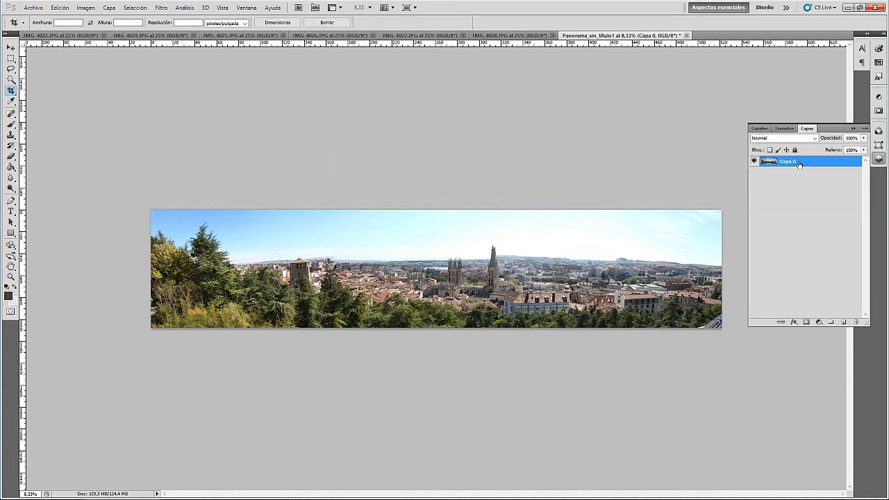
click(878, 159)
key(ctrl+plus)
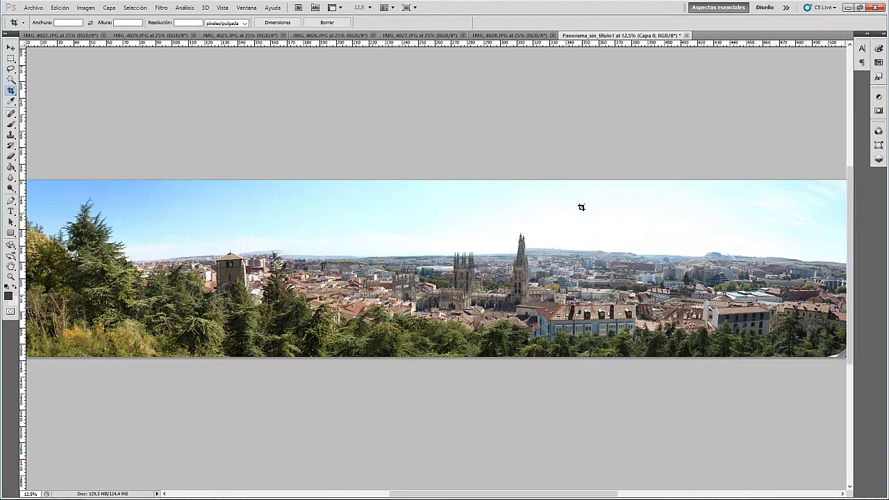
key(ctrl+minus)
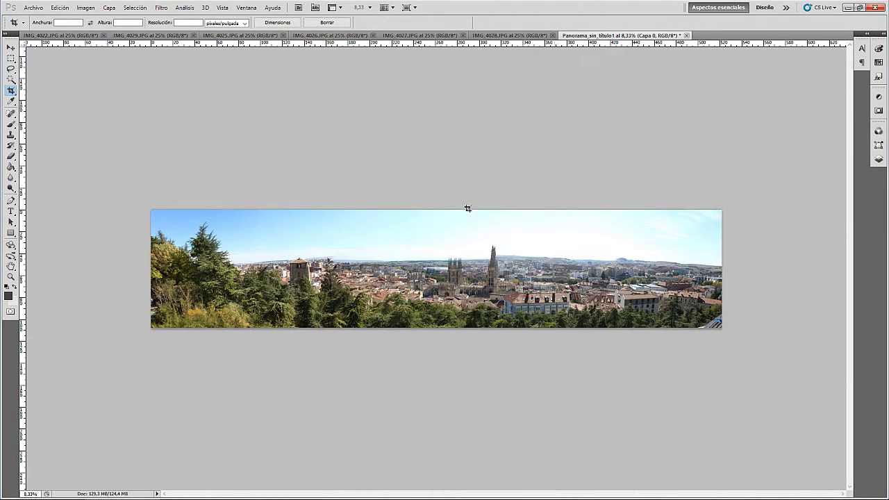
click(10, 48)
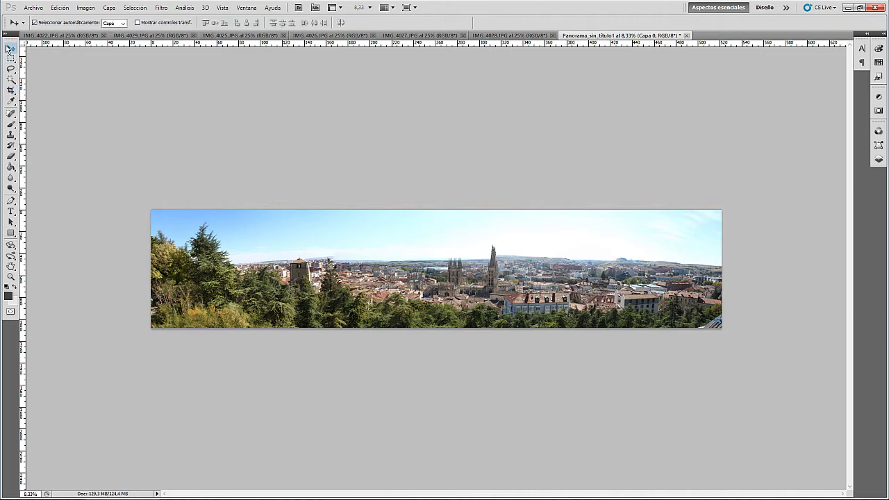
Open Photomerge from Archivo > Automatizar, then cancel it without merging.
click(290, 139)
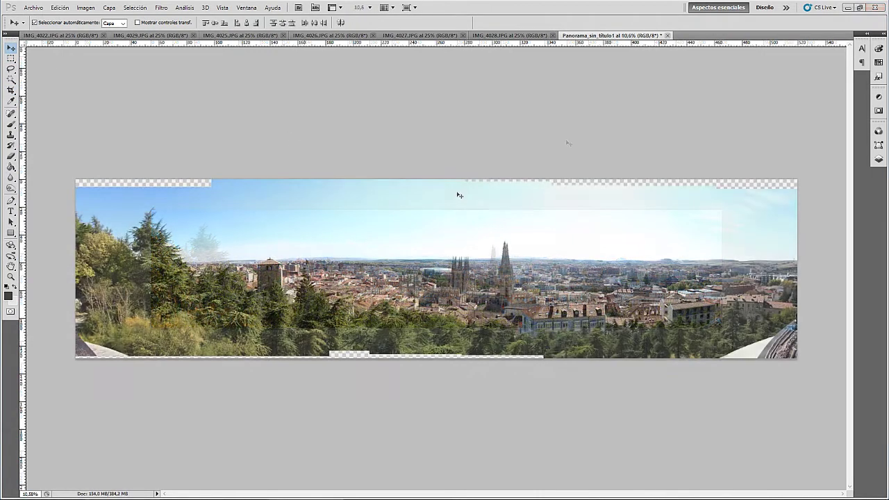
click(37, 11)
mouse_move(45, 223)
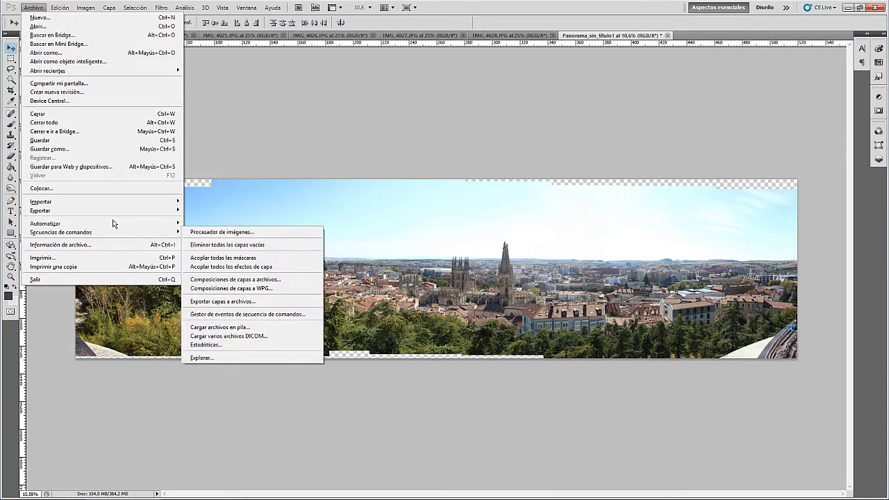
click(232, 296)
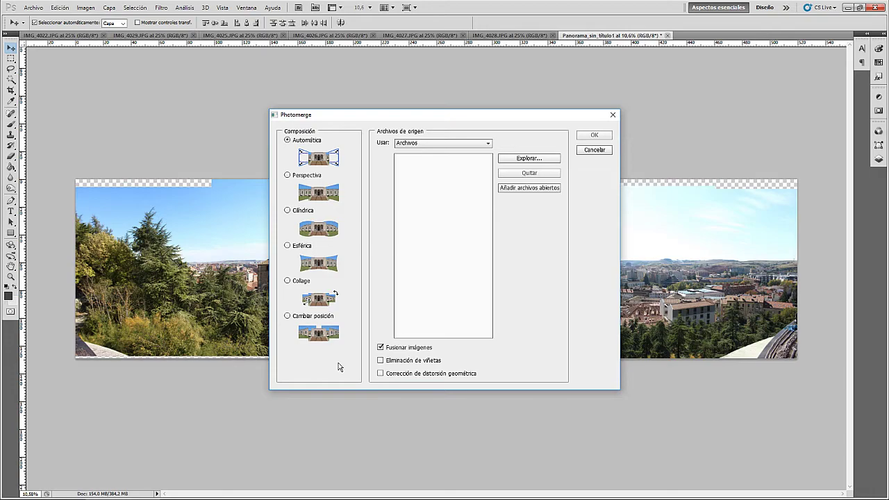
click(594, 150)
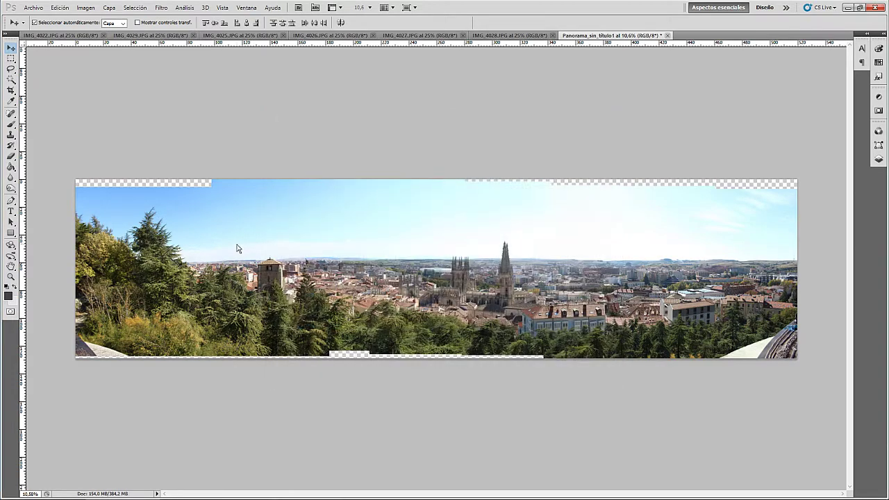
Zoom in and pan around the left part of the stitched panorama.
scroll(237, 249, up, 4)
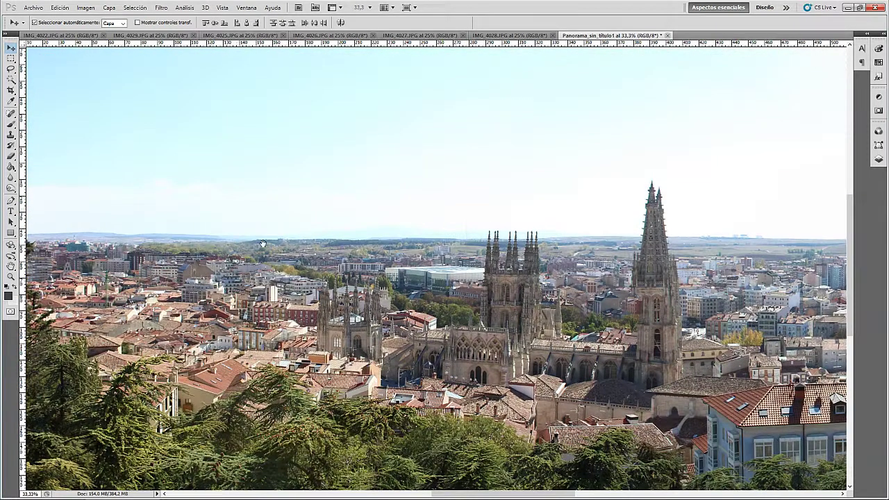
drag(493, 257, 610, 234)
drag(451, 211, 382, 186)
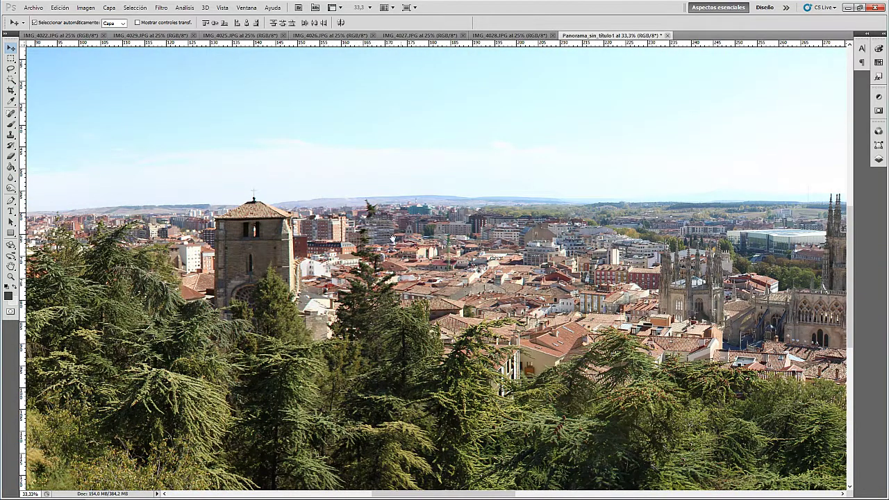
drag(392, 238, 363, 231)
scroll(392, 224, up, 1)
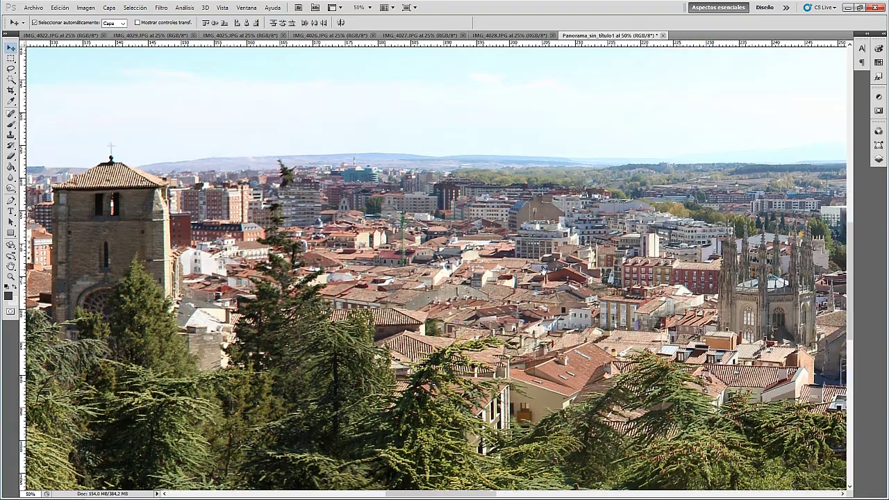
drag(529, 266, 545, 266)
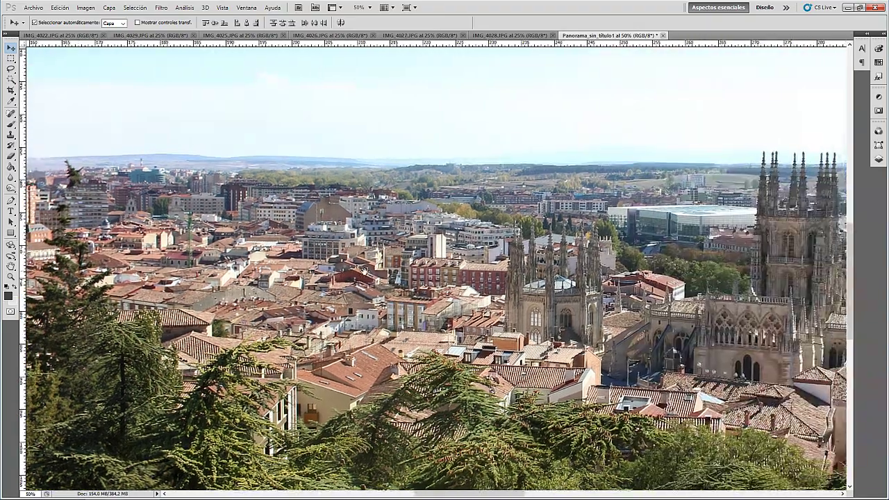
Scroll along the rest of the panorama to check seams and edge gaps.
scroll(576, 277, right, 5)
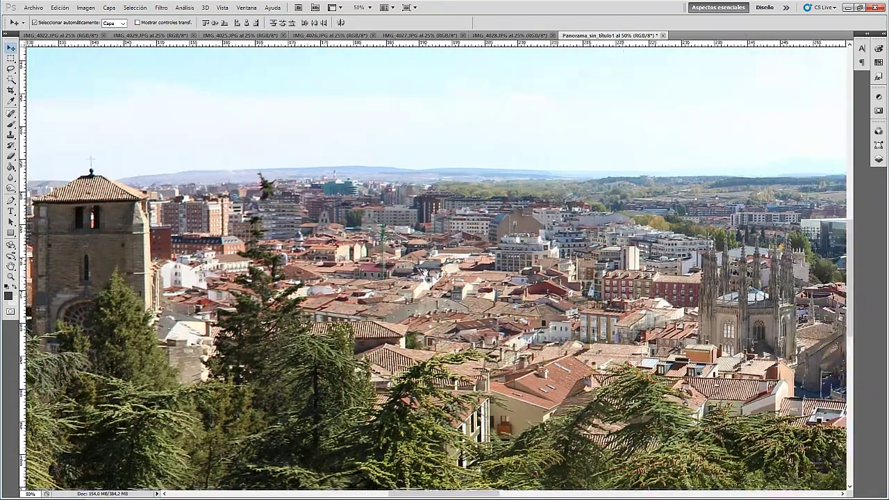
scroll(576, 277, right, 3)
scroll(576, 277, right, 5)
scroll(576, 277, right, 5)
scroll(576, 277, right, 3)
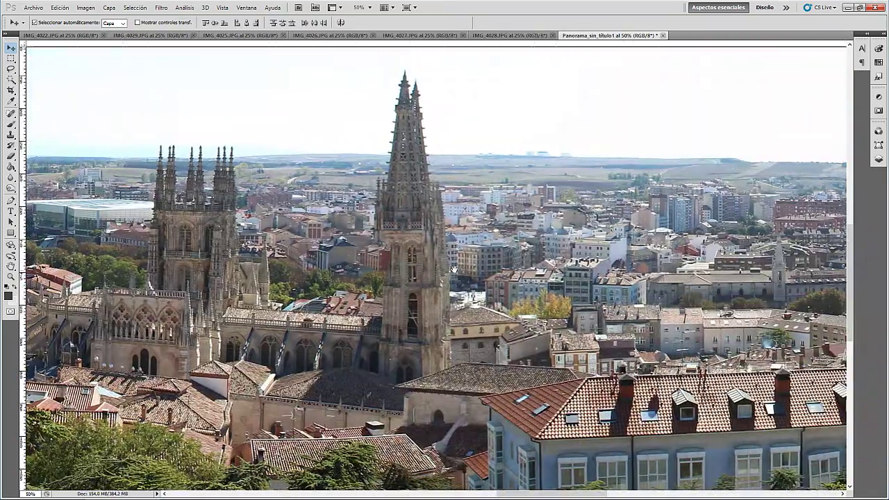
scroll(478, 217, right, 1)
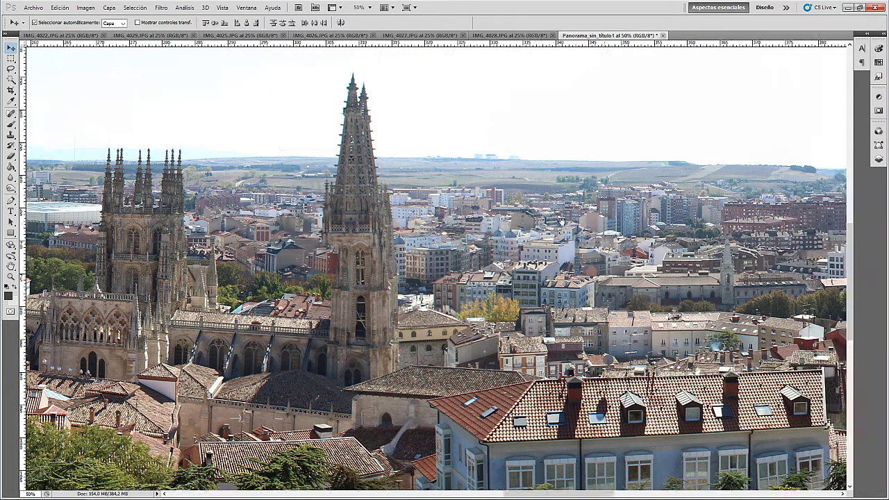
scroll(553, 222, right, 1)
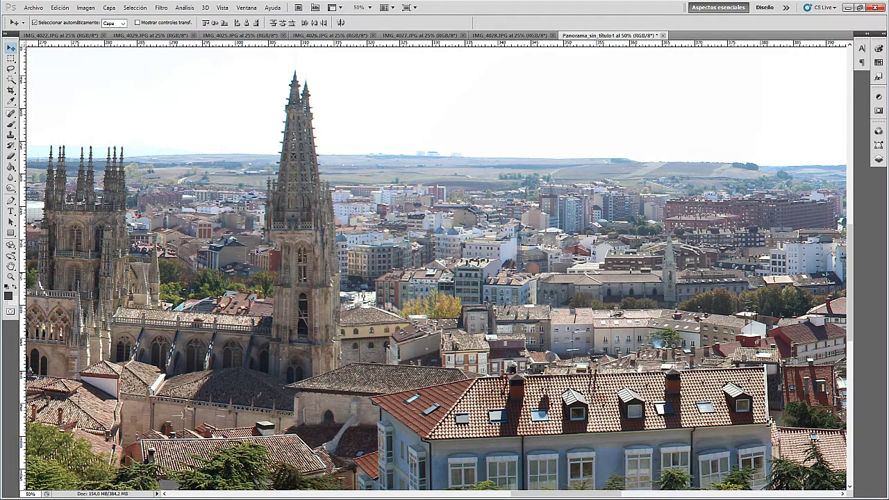
scroll(390, 273, down, 1)
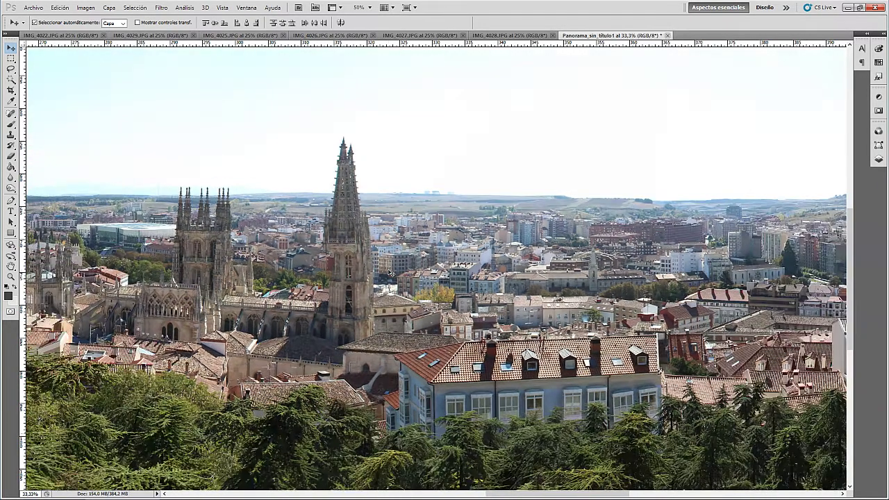
scroll(393, 249, right, 1)
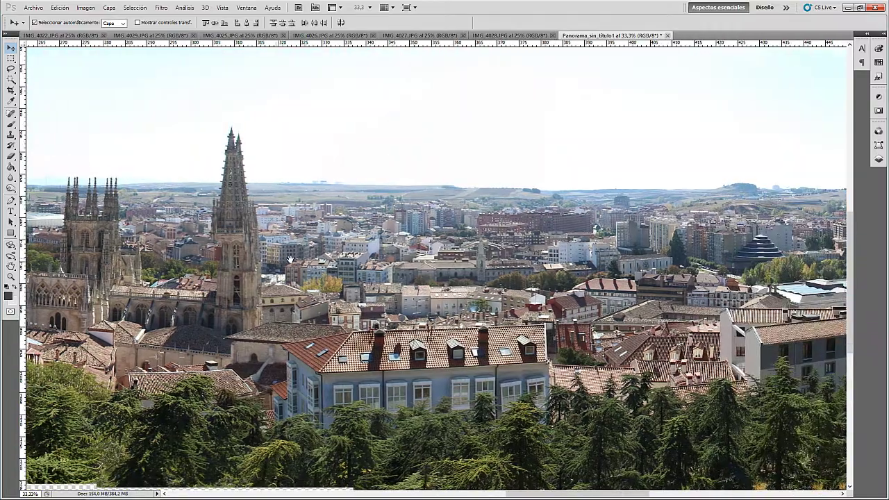
scroll(393, 249, left, 2)
scroll(453, 261, up, 1)
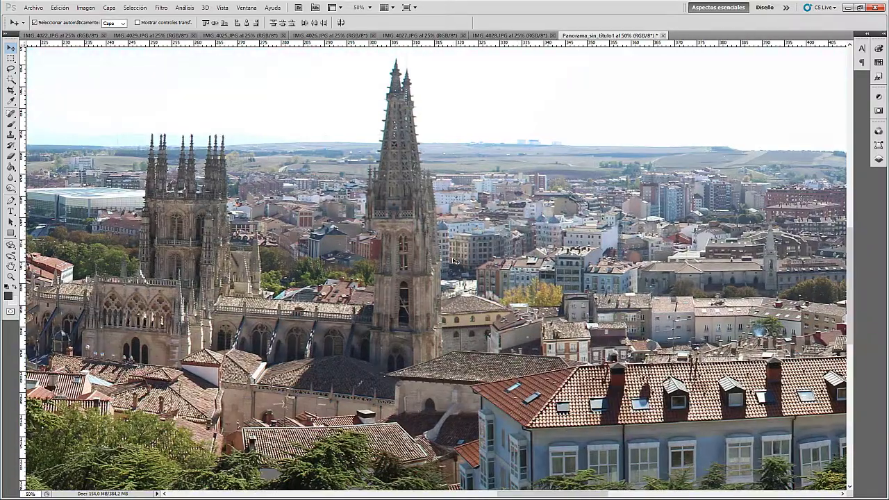
scroll(453, 261, down, 1)
drag(378, 268, 460, 255)
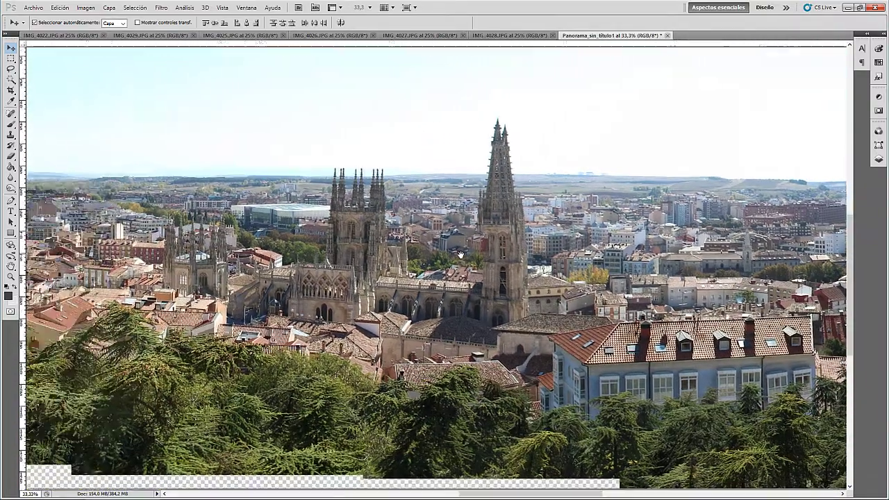
scroll(460, 255, down, 1)
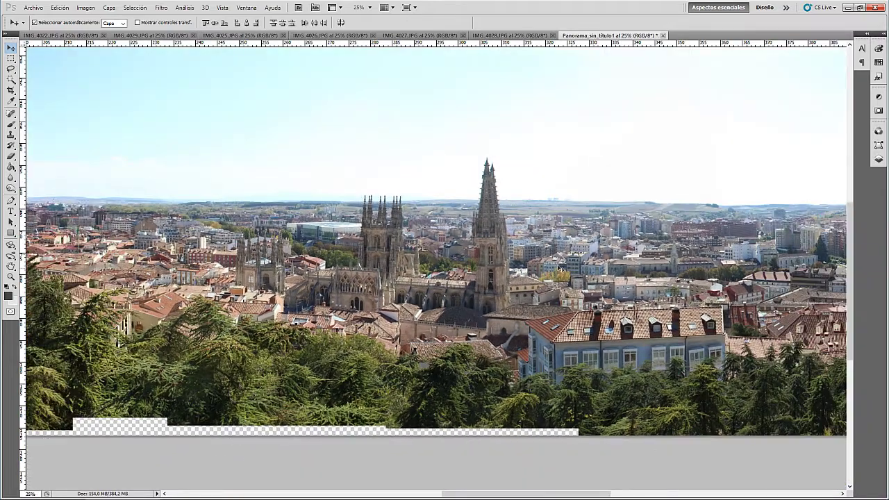
scroll(589, 259, right, 2)
scroll(489, 272, right, 1)
scroll(606, 275, right, 4)
scroll(384, 272, right, 1)
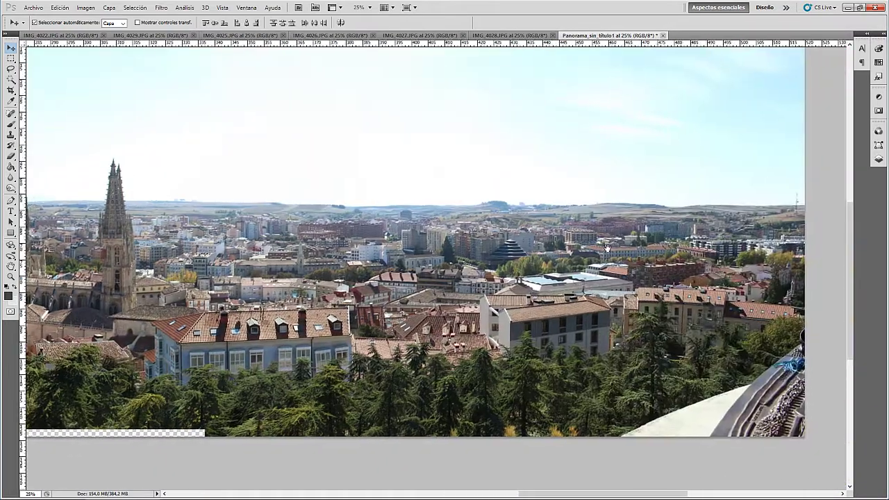
scroll(534, 248, right, 2)
scroll(527, 293, down, 1)
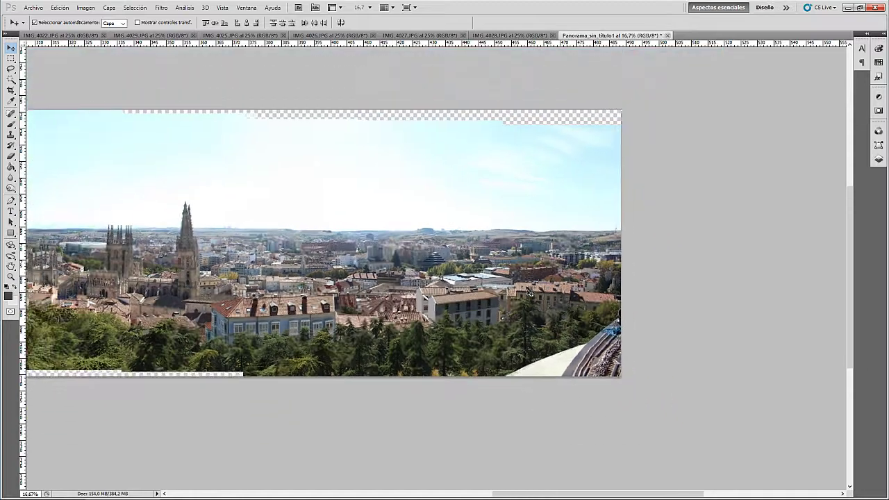
scroll(527, 293, down, 1)
scroll(528, 292, down, 1)
Crop the panorama with the top edge lowered and bottom raised past the transparent gaps.
key(c)
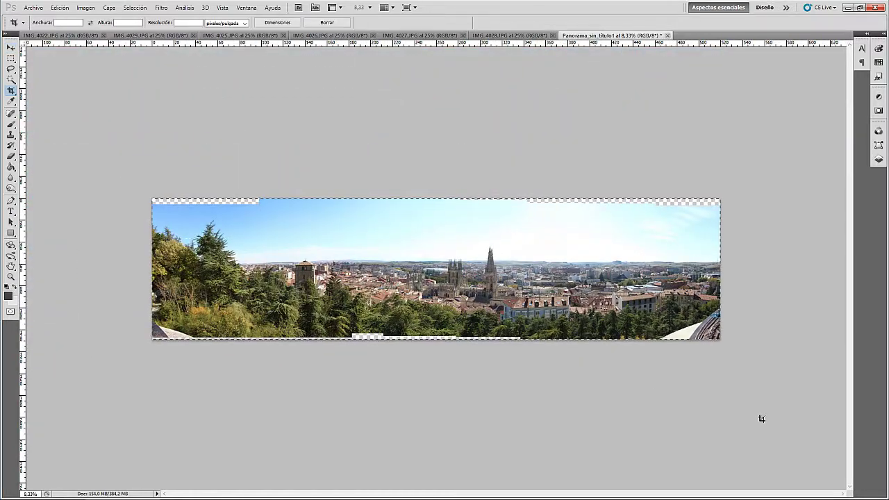
drag(757, 416, 146, 193)
drag(436, 199, 436, 206)
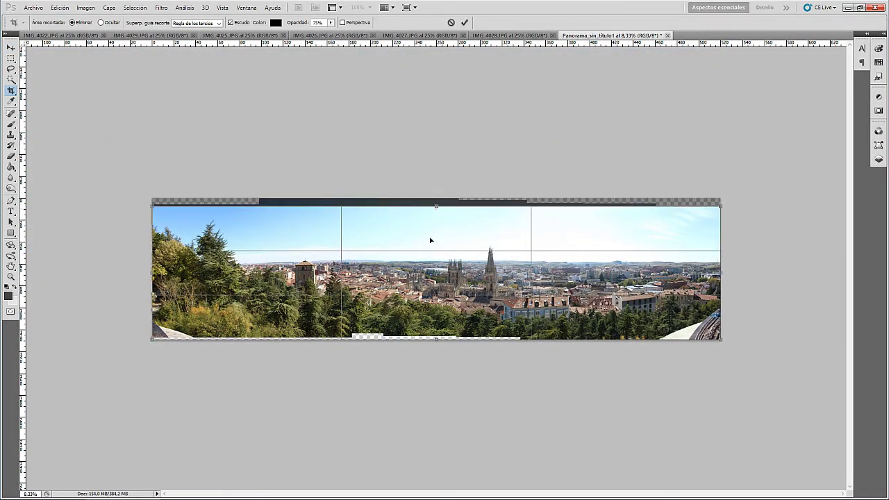
drag(436, 337, 440, 332)
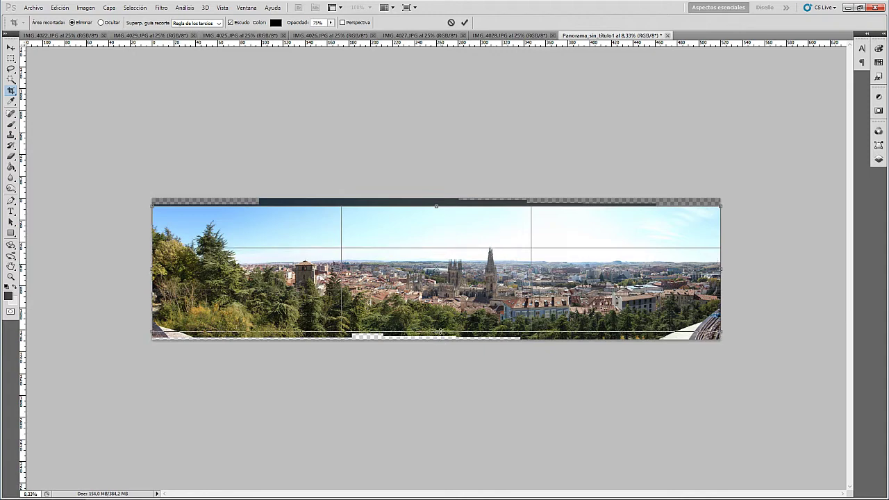
key(Escape)
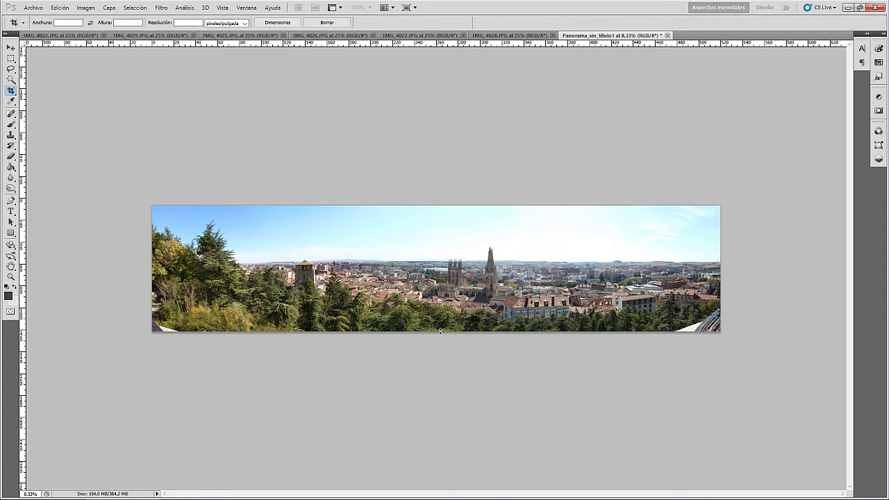